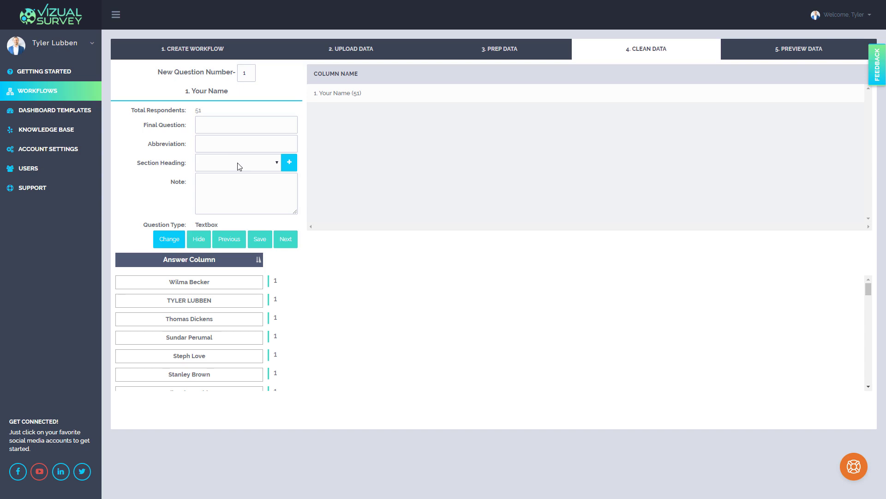
Set question 1's final question to "What is your name?" and its abbreviation to "Name".
click(248, 187)
click(233, 126)
text(what is)
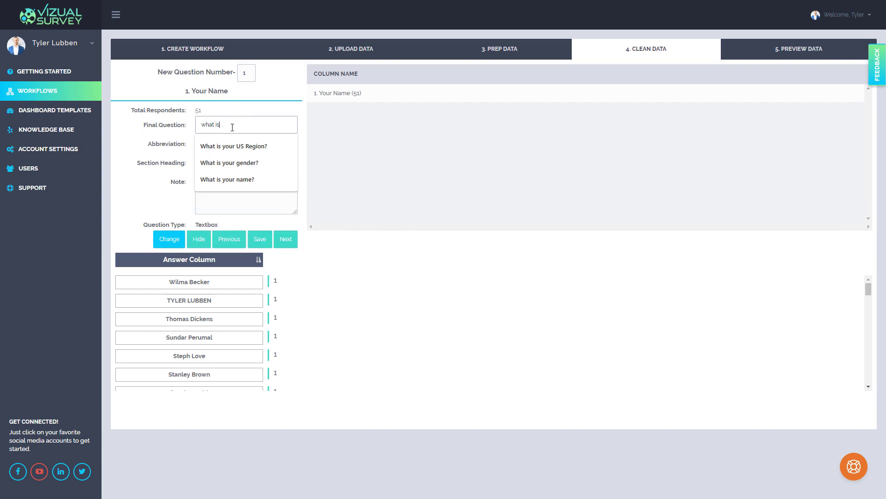
text(you)
click(245, 179)
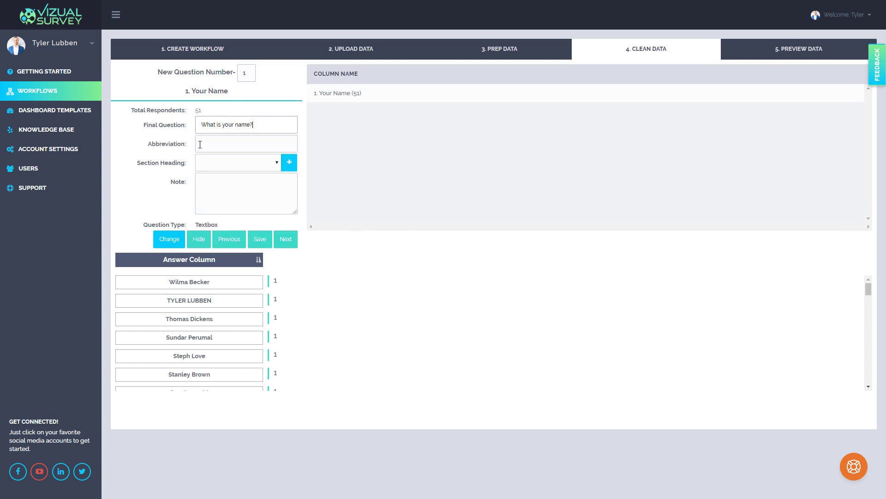
click(200, 145)
text(Name)
Create and save the section heading "Demographics" for question 1, and continue to question 2.
click(290, 167)
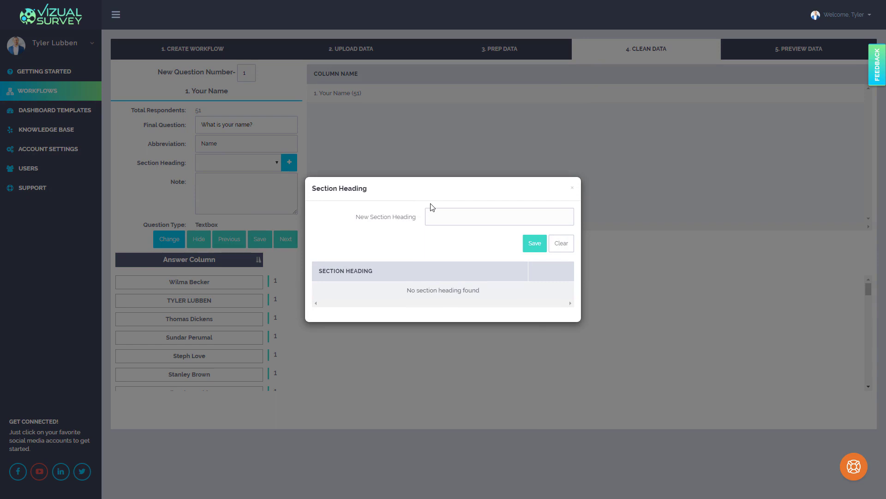
click(443, 219)
text(Demogrpahics)
key(BackSpace)
key(BackSpace)
key(BackSpace)
key(BackSpace)
key(BackSpace)
text(aphics)
click(535, 244)
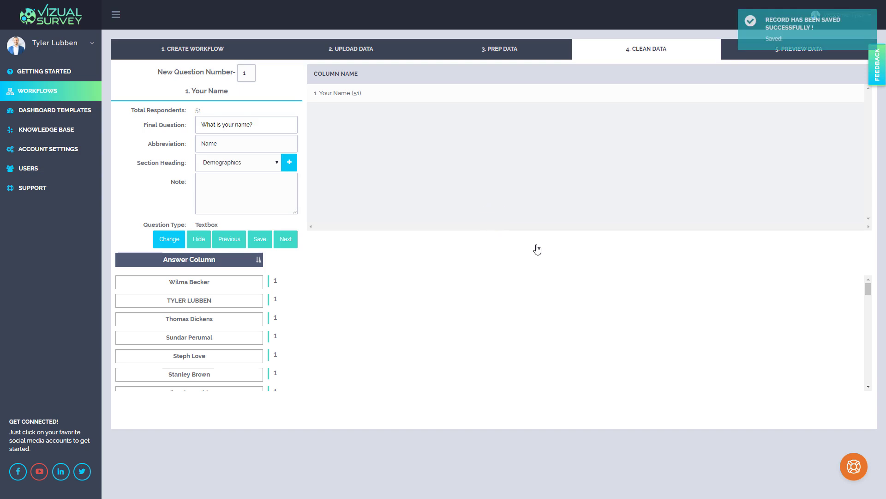
click(290, 238)
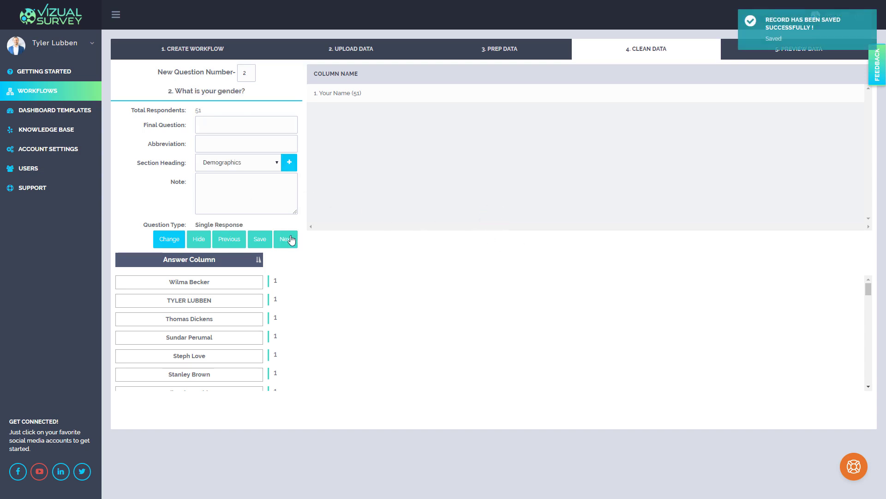
Copy "What is your gender?" into question 2's final question, abbreviate it as "Gender", and continue to question 3.
drag(239, 92, 179, 98)
key(ctrl+c)
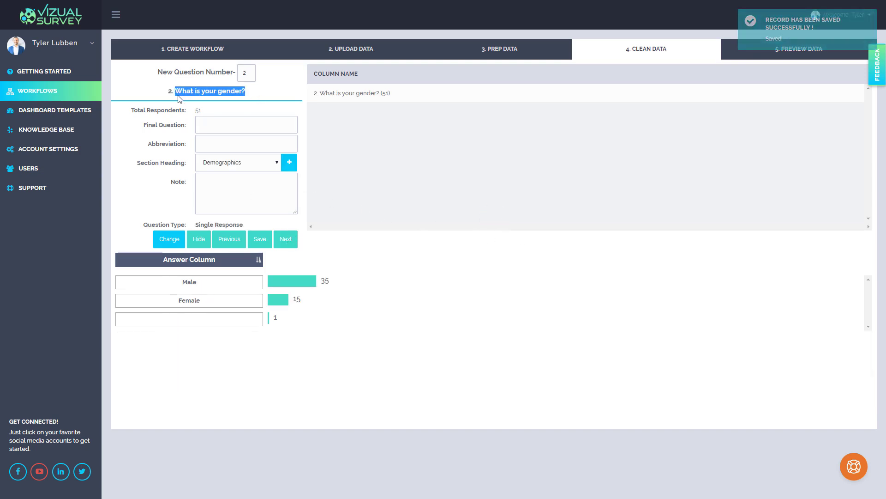
click(214, 116)
key(ctrl+v)
click(230, 144)
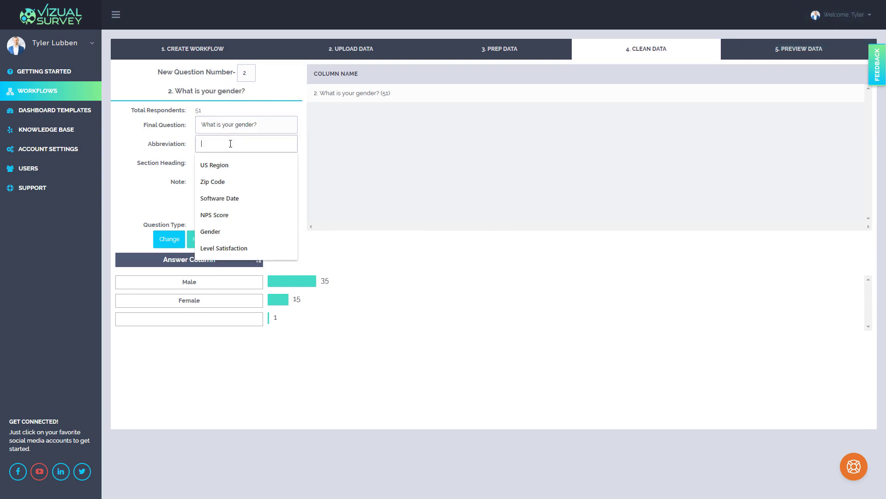
text(Gender)
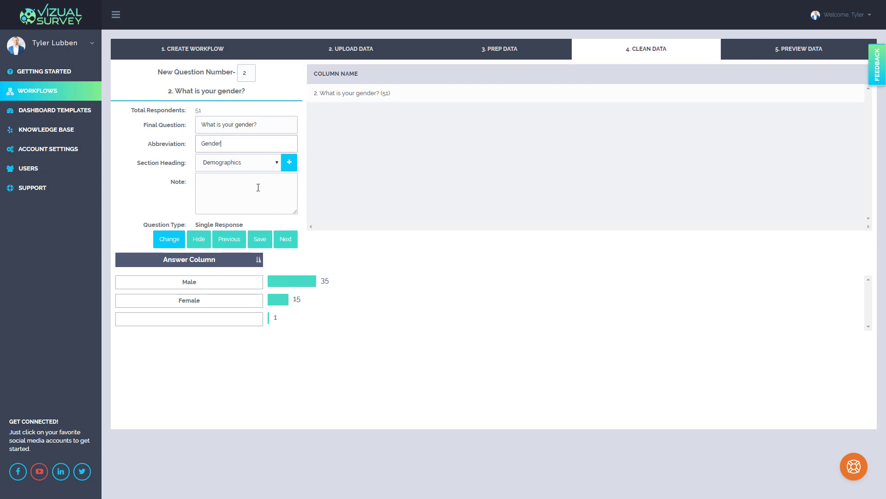
click(293, 249)
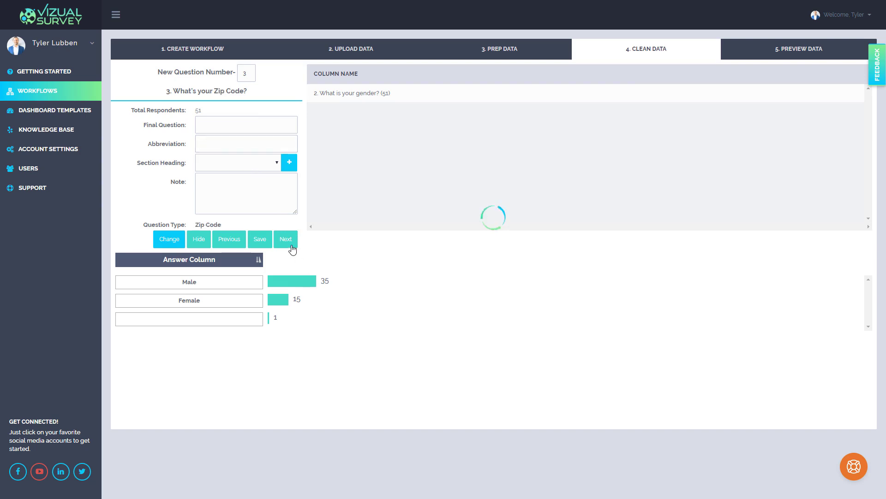
Copy "What's your Zip Code?" into question 3's final question, abbreviate it as "Zip Code", and continue to question 4.
drag(250, 91, 176, 98)
key(ctrl+c)
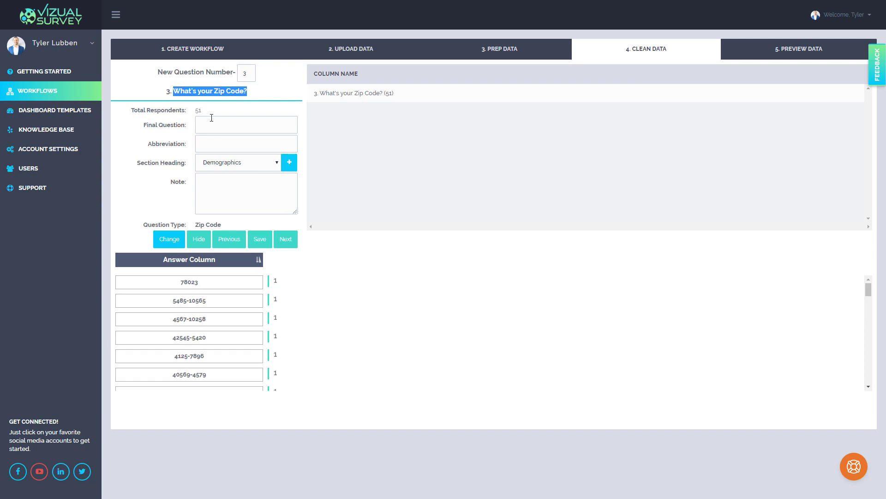
click(215, 124)
key(ctrl+v)
click(223, 144)
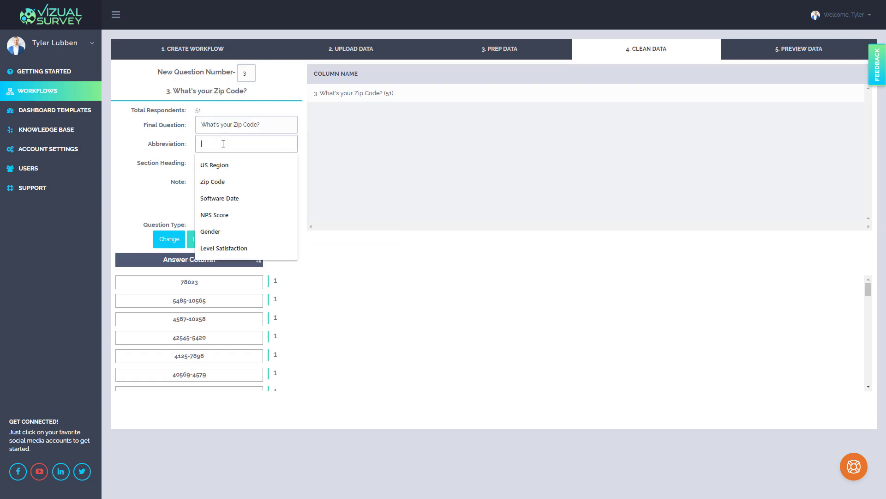
text(Zip Code)
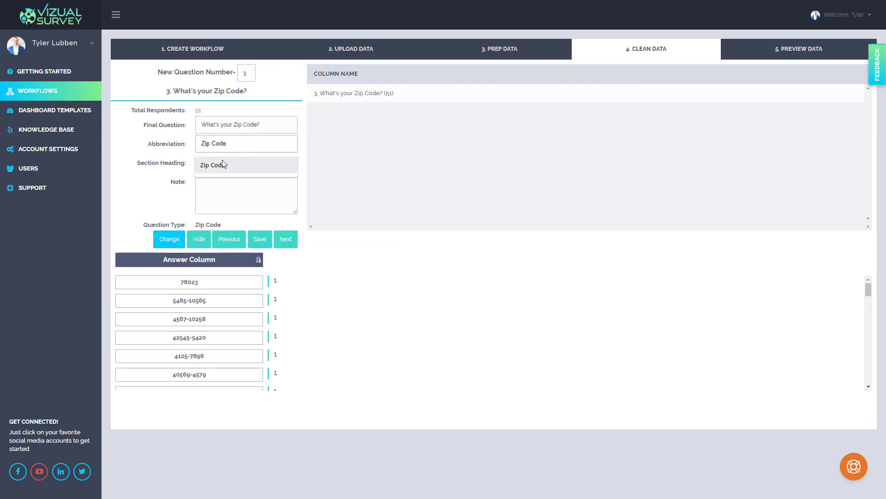
click(222, 165)
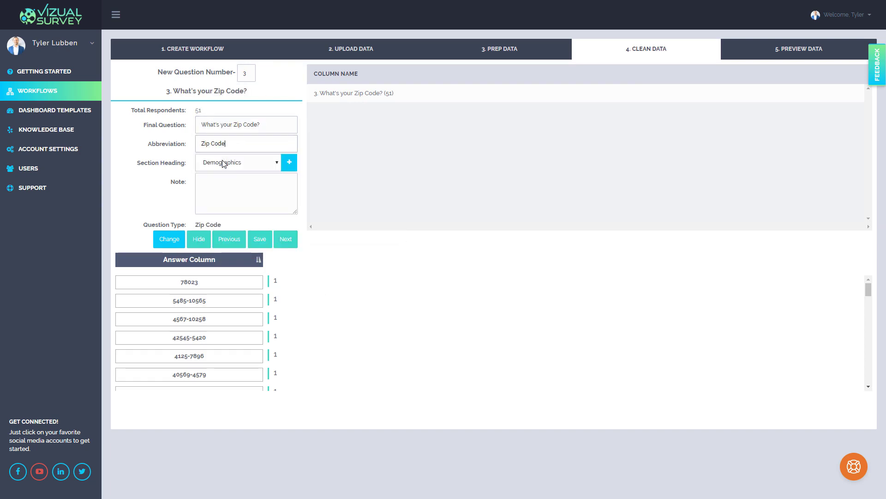
click(290, 241)
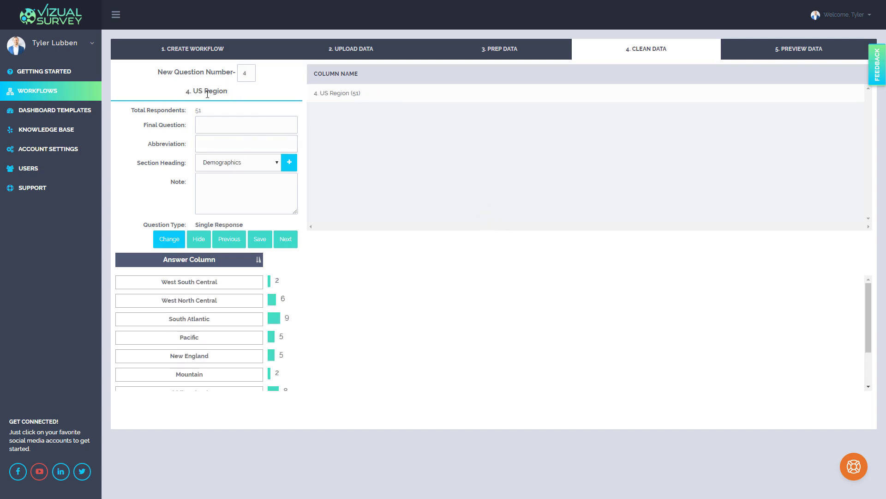
Set question 4's abbreviation to "US Region" and its final question to "What is your US Region?", and continue to question 5.
drag(228, 93, 195, 93)
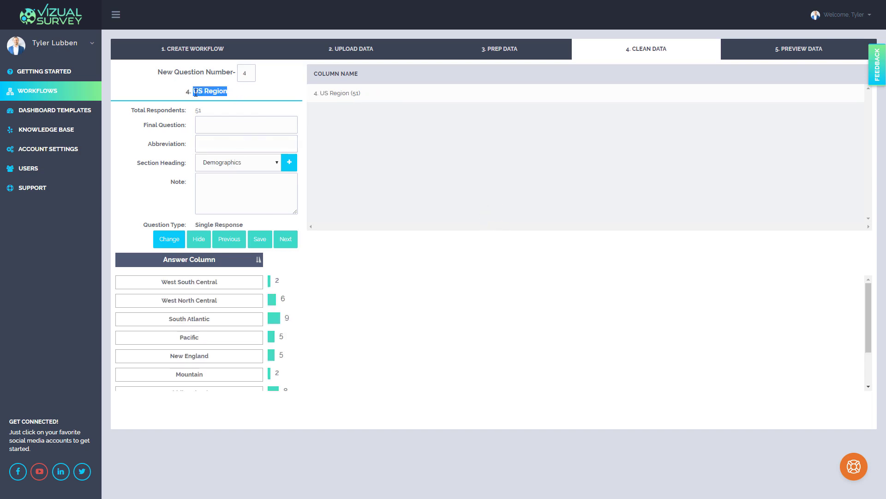
click(209, 145)
key(ctrl+v)
click(240, 123)
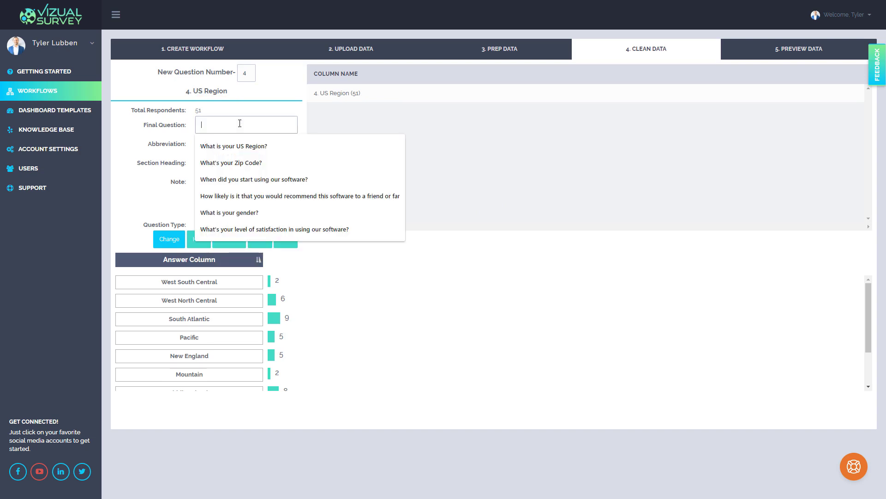
text(What is your US Region?)
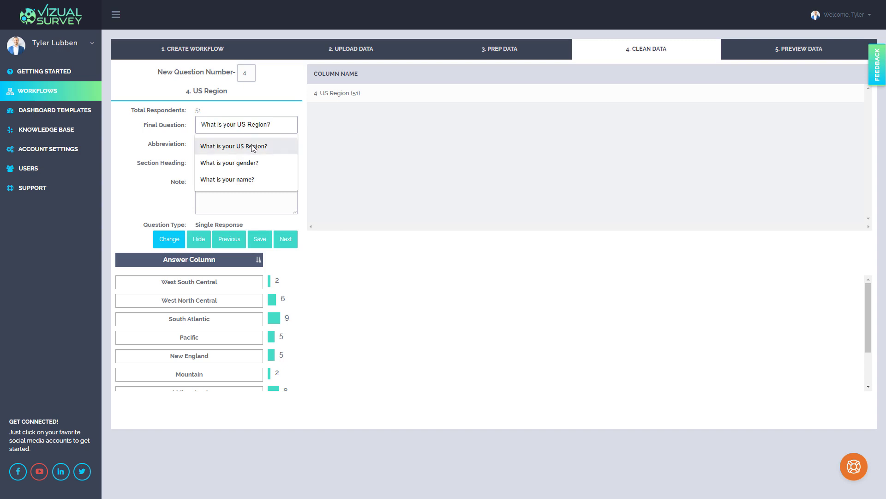
click(254, 146)
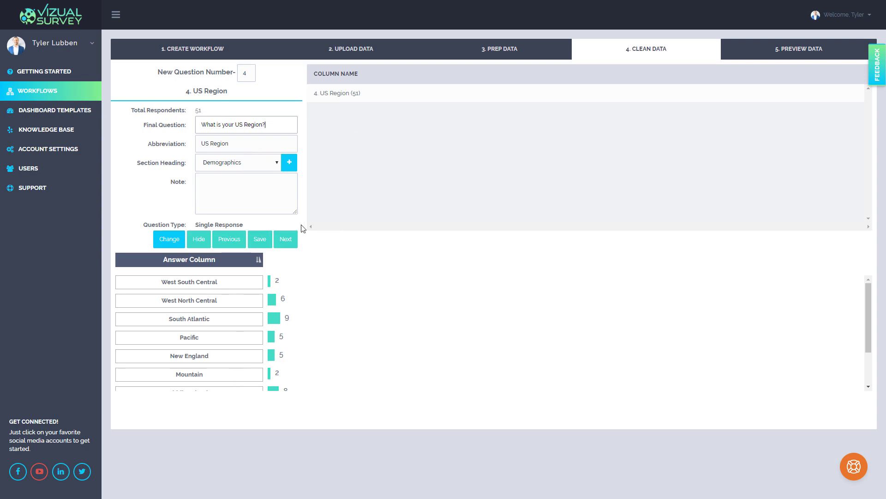
click(288, 243)
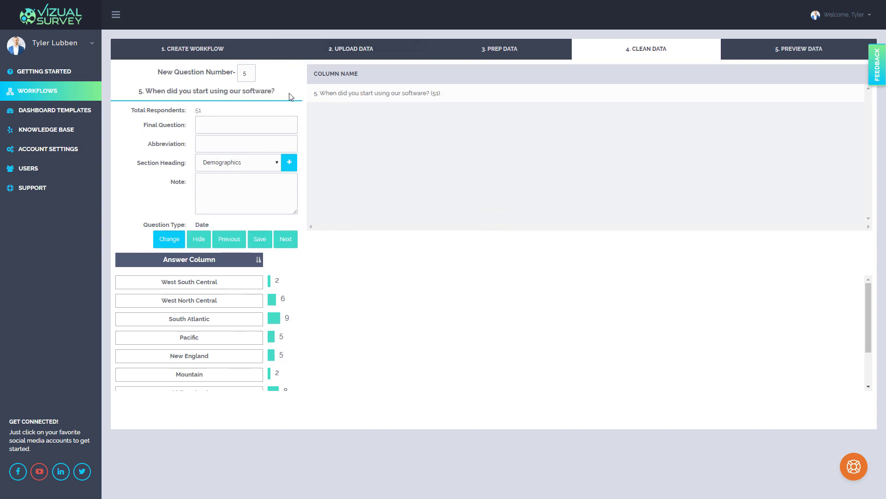
Copy "When did you start using our software?" into question 5's final question and abbreviate it as "Start Software".
drag(284, 92, 148, 96)
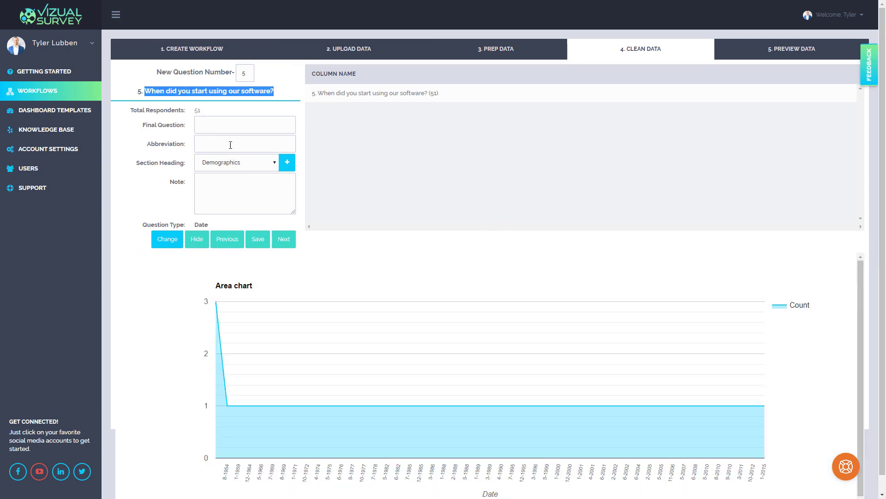
click(244, 126)
key(ctrl+v)
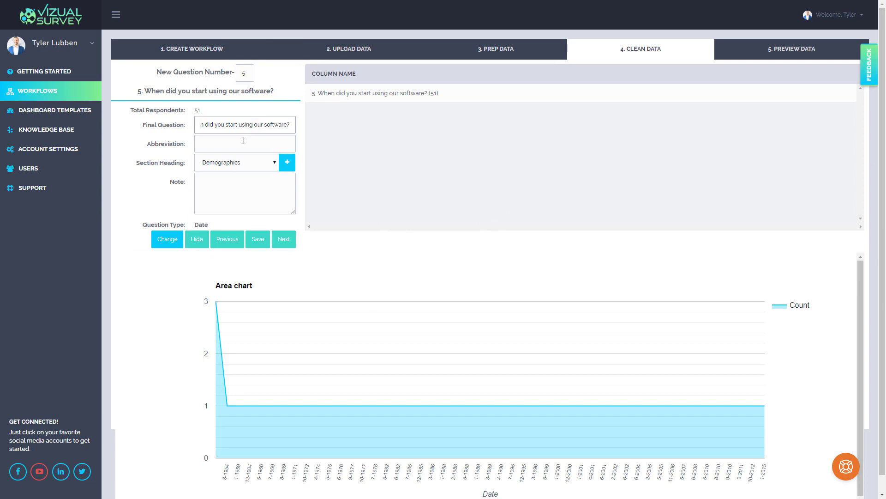
click(244, 141)
text(Start S)
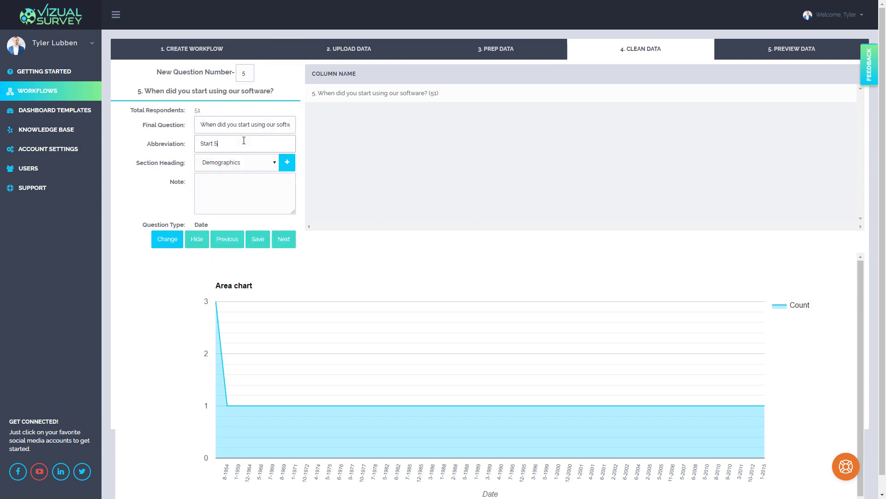
text(oftware)
Create and save the section heading "Survey Question" for question 5, and continue to question 6.
click(269, 170)
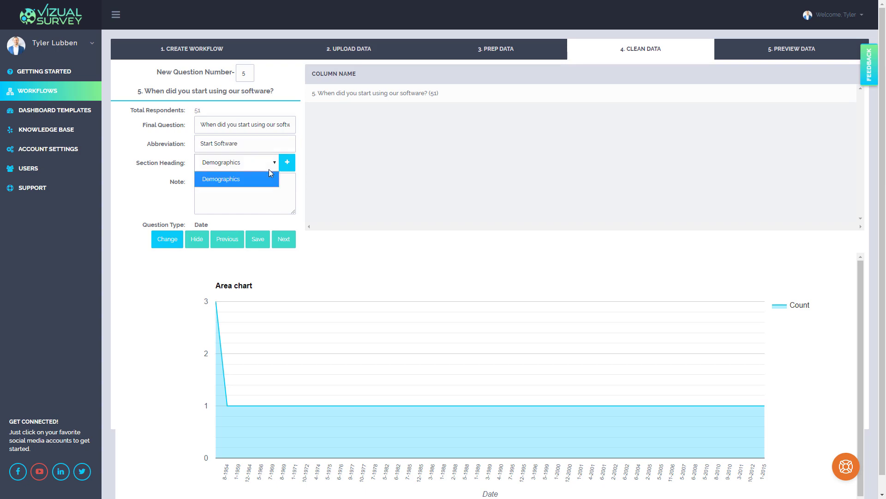
click(269, 169)
click(268, 169)
click(287, 165)
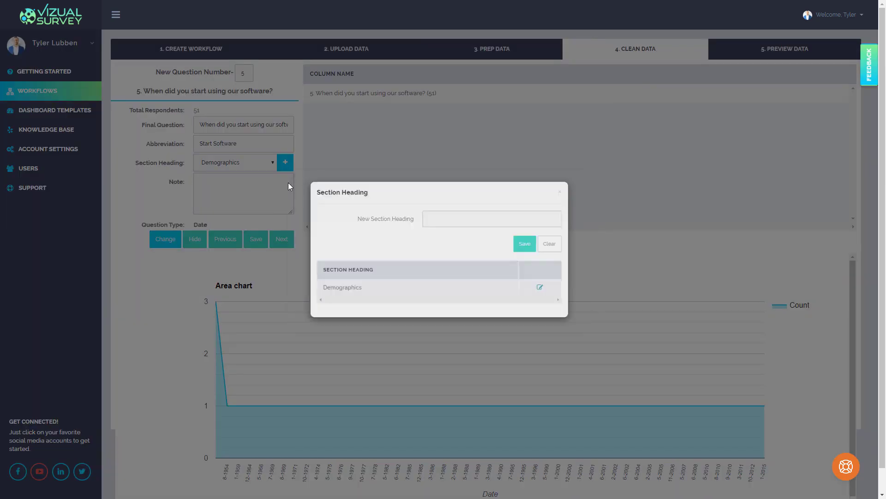
click(459, 213)
text(Surve)
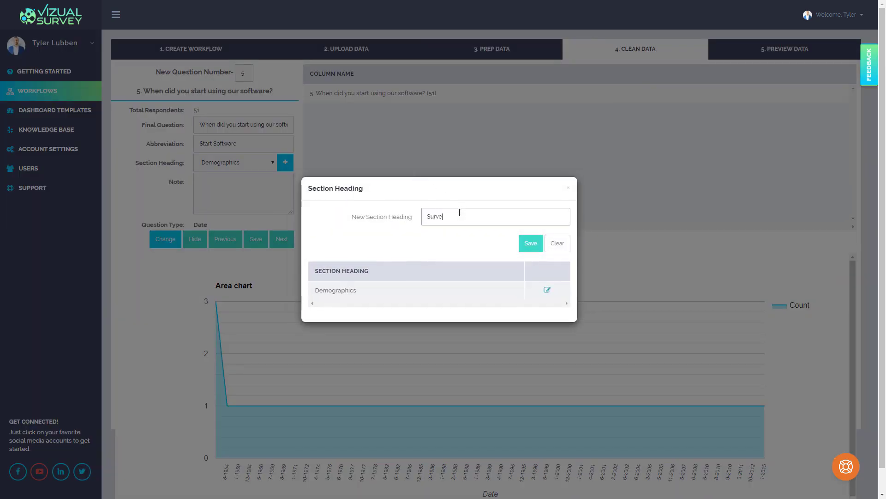
text(y Question)
click(529, 249)
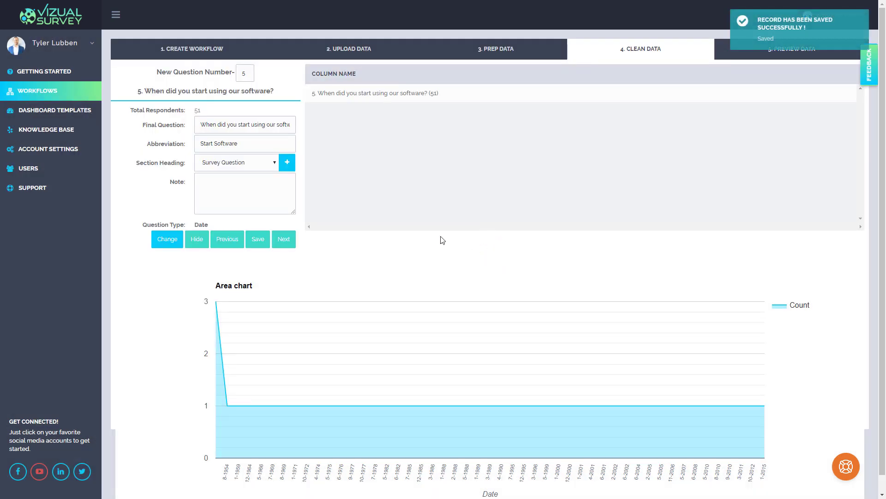
click(284, 240)
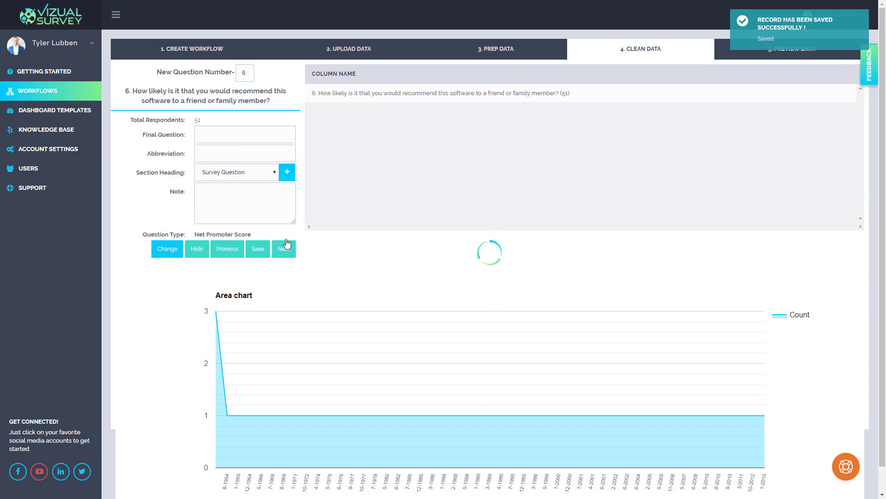
Copy question 6's full title about recommending the software into its final question, abbreviate it as "NPS", and continue to question 7.
drag(277, 102, 136, 92)
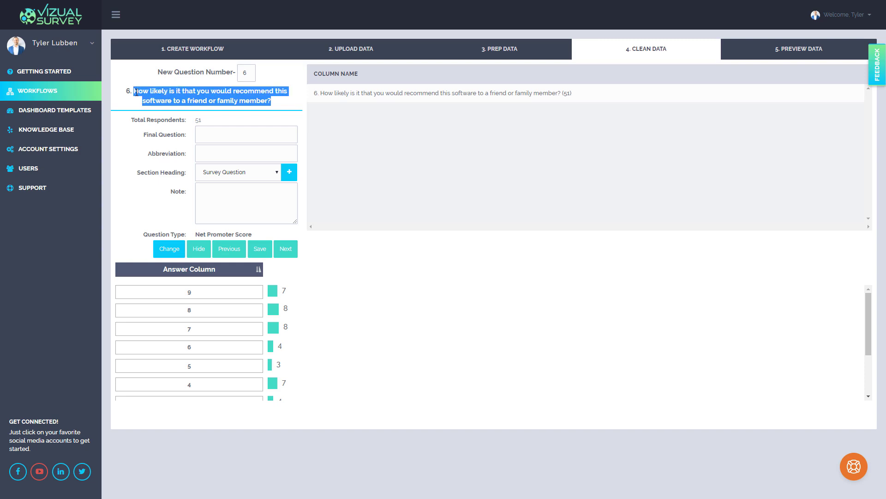
key(ctrl+c)
click(220, 134)
key(ctrl+v)
click(225, 152)
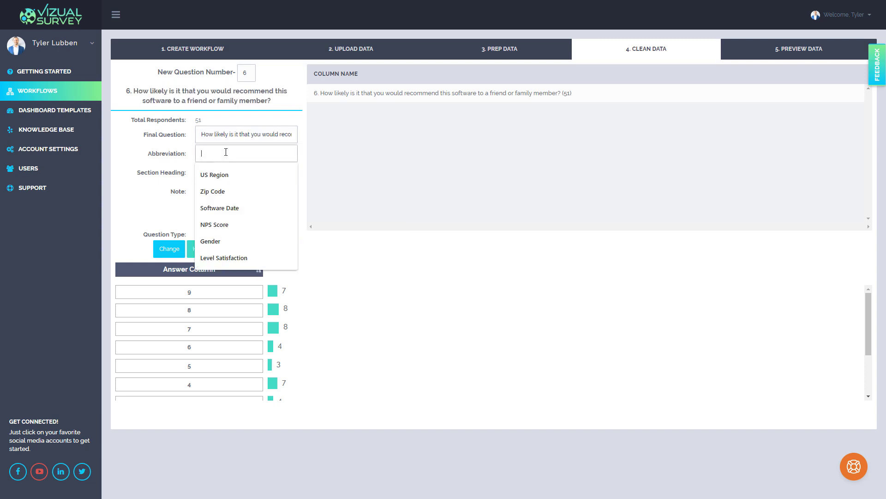
text(NPS)
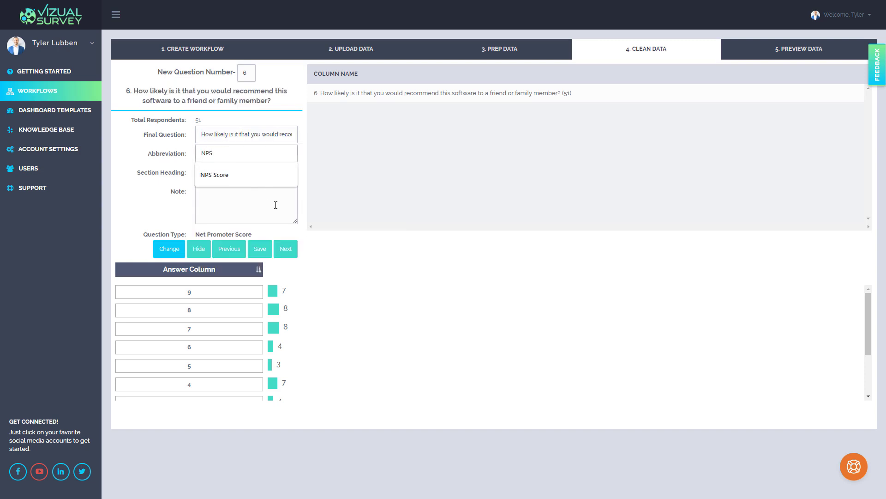
click(276, 205)
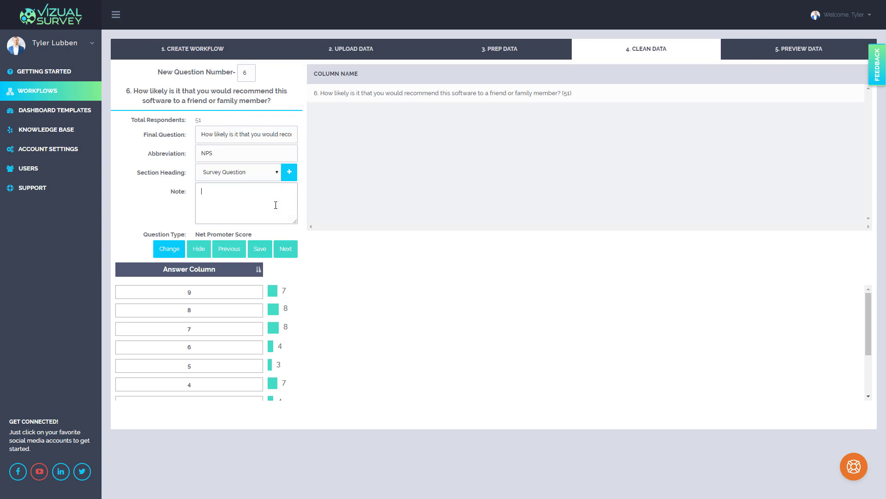
click(285, 248)
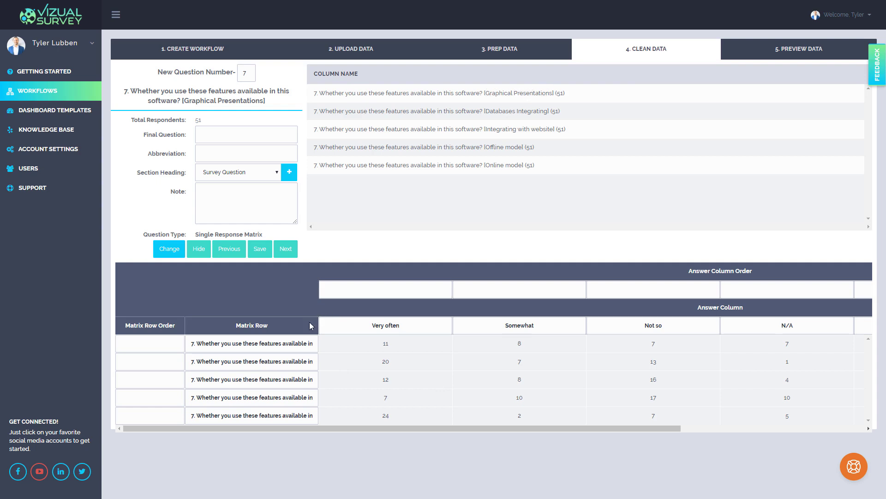
Shorten the first matrix row label of question 7 to "Graphical Presentations", removing the question text and brackets.
drag(274, 343, 359, 342)
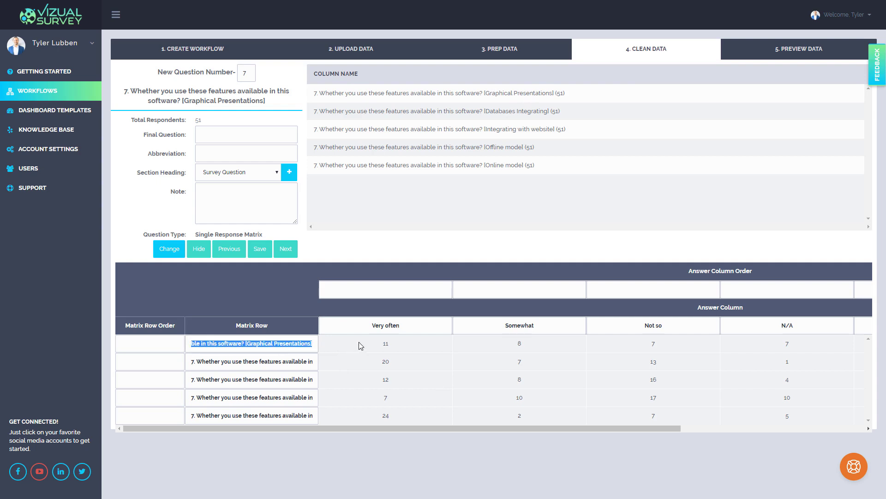
click(314, 343)
key(BackSpace)
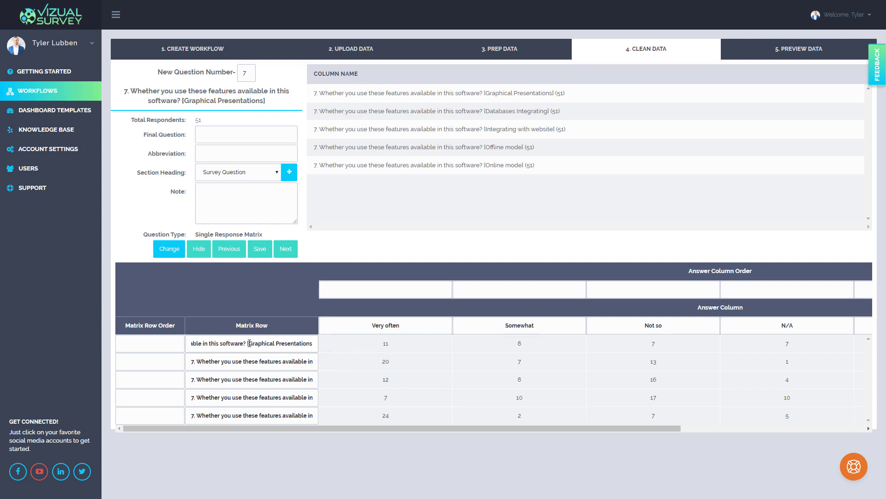
drag(249, 343, 0, 363)
key(BackSpace)
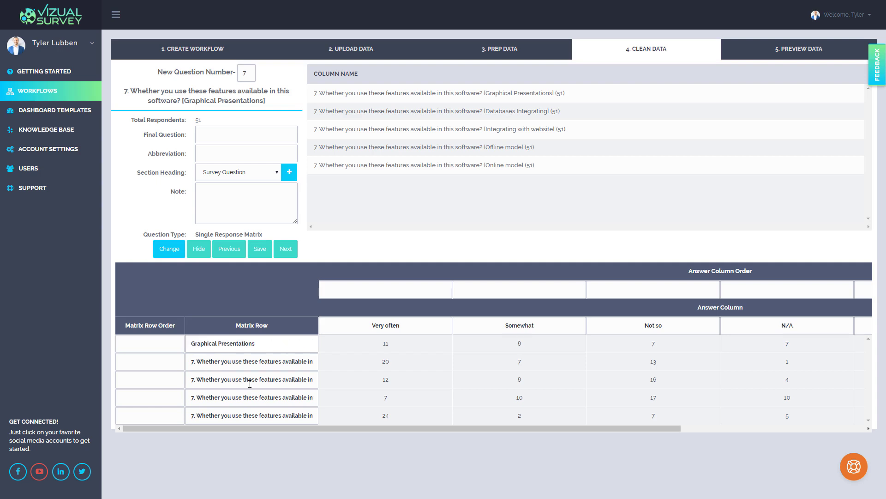
Shorten the second matrix row label of question 7 to "Databases Integrating", removing the question text and brackets.
drag(215, 359, 465, 336)
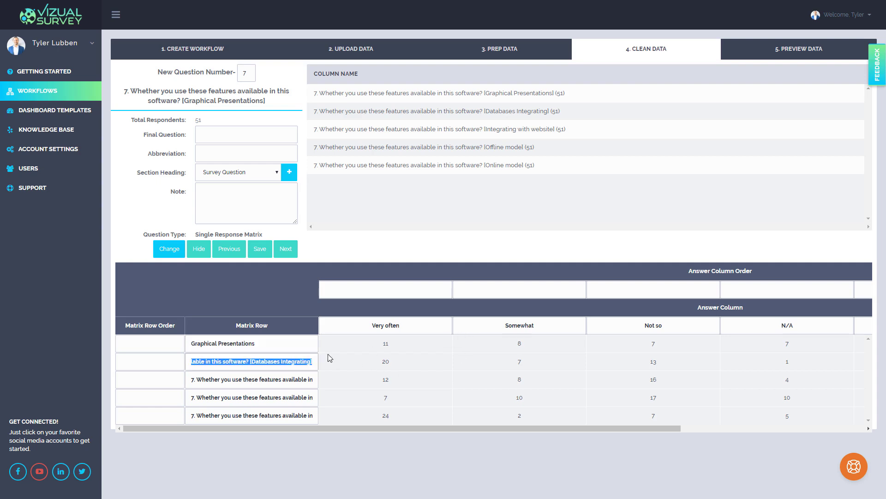
click(312, 361)
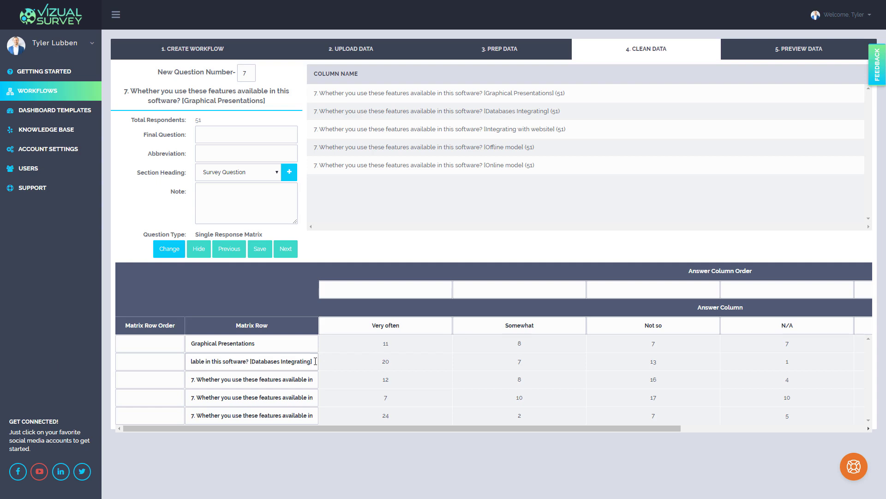
key(BackSpace)
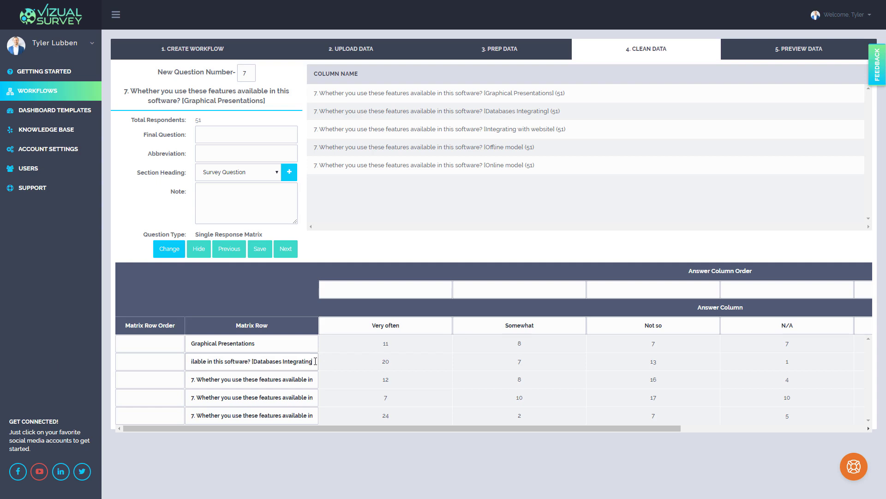
click(255, 360)
key(shift+Home)
key(BackSpace)
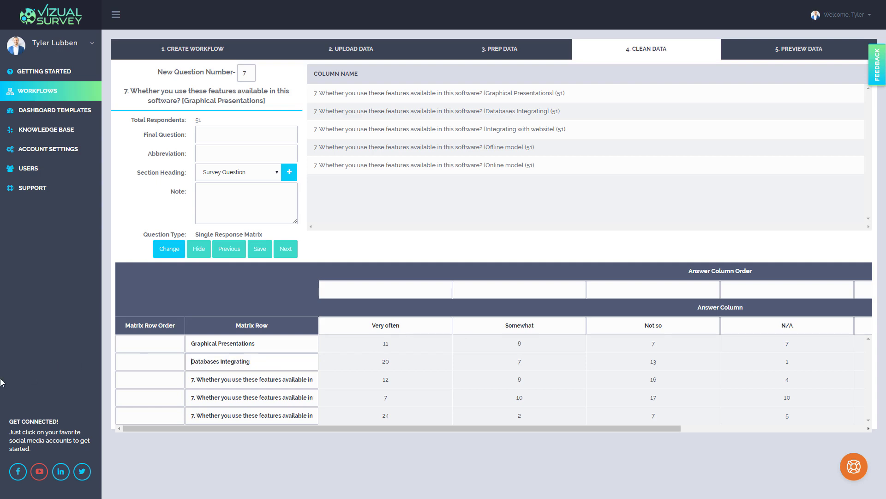
Shorten the third matrix row label of question 7 to "Integrating with website", removing the question text and brackets.
click(211, 374)
click(315, 378)
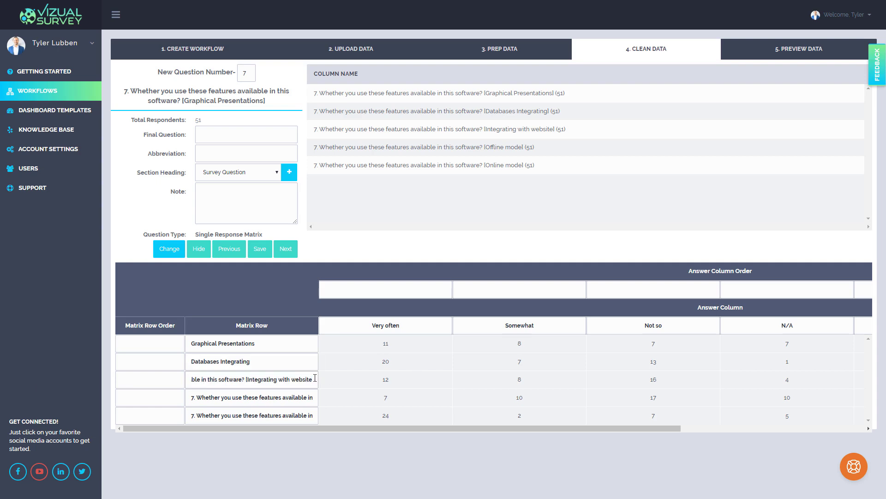
drag(158, 365, 120, 364)
key(BackSpace)
key(Delete)
Shorten the fourth matrix row label of question 7 to "Offline mode", removing the question text and brackets.
drag(222, 398, 363, 398)
click(315, 398)
key(BackSpace)
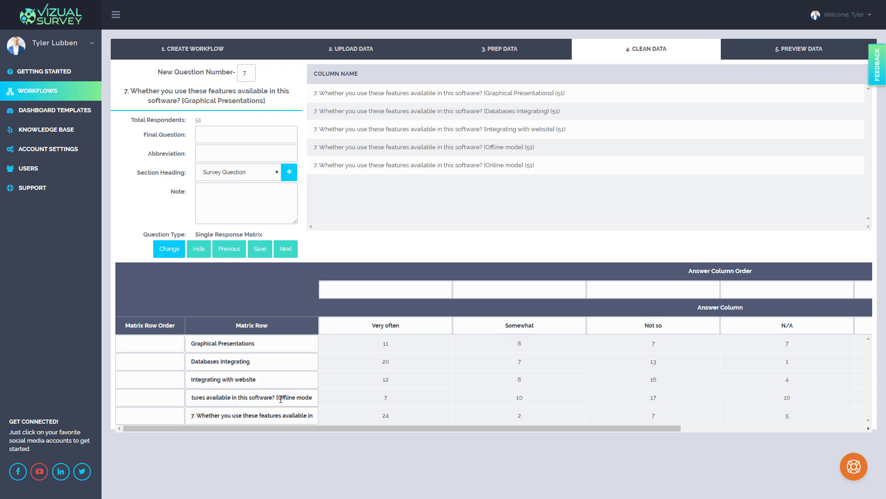
drag(278, 398, 2, 428)
key(BackSpace)
Shorten the fifth matrix row label of question 7 to "Online mode", removing the question text and brackets.
drag(266, 415, 2, 460)
click(315, 416)
key(BackSpace)
key(BackSpace)
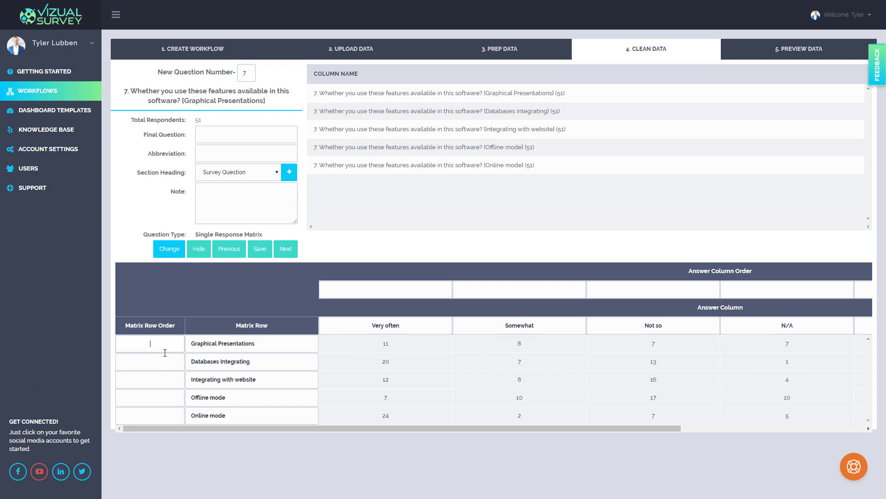
Set the matrix row order to Graphical Presentations 1, Integrating with website 2, Databases Integrating 3, Offline mode 4 and Online mode 5.
text(1)
click(165, 383)
text(2)
click(177, 363)
text(2)
text(3)
click(173, 397)
text(4)
click(172, 413)
text(5)
Set question 7's answer column order to Extremely 1, Very often 2, Somewhat 3, Not so 4 and N/A 5.
drag(273, 428, 379, 420)
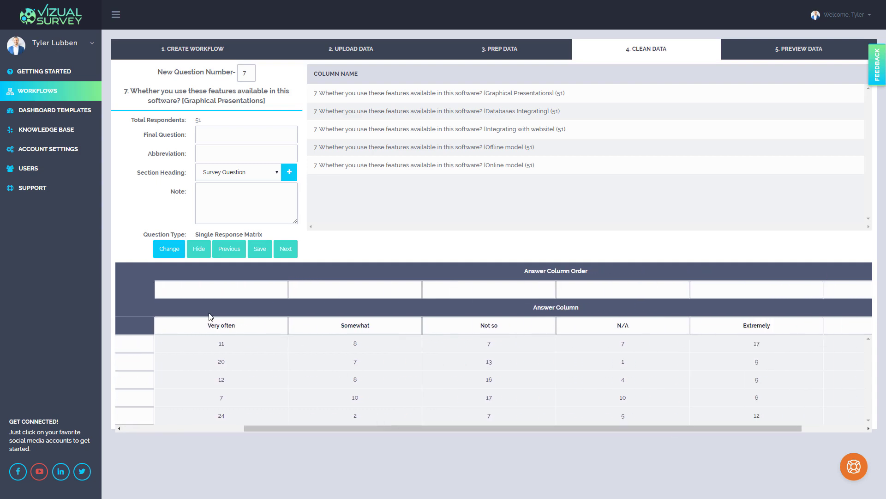
click(750, 291)
click(234, 290)
text(2)
click(318, 286)
click(447, 285)
text(4)
click(593, 284)
text(5)
drag(754, 429, 812, 428)
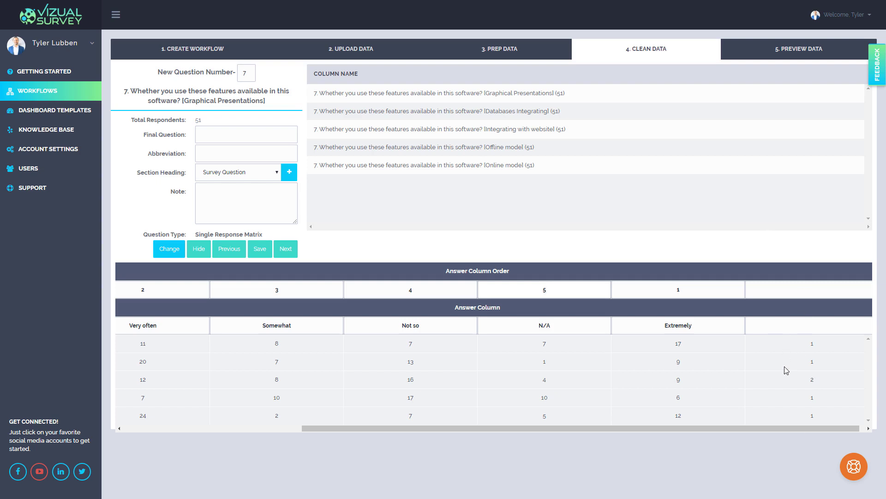
drag(790, 426, 610, 428)
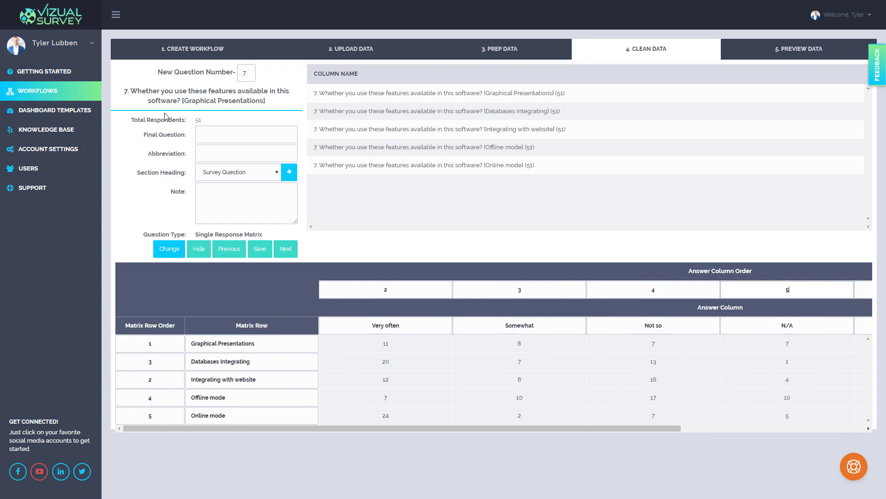
Copy "Whether you use these features available in this software?" into question 7's final question, abbreviate it as "Features", and continue to question 8.
drag(181, 102, 132, 90)
key(ctrl+c)
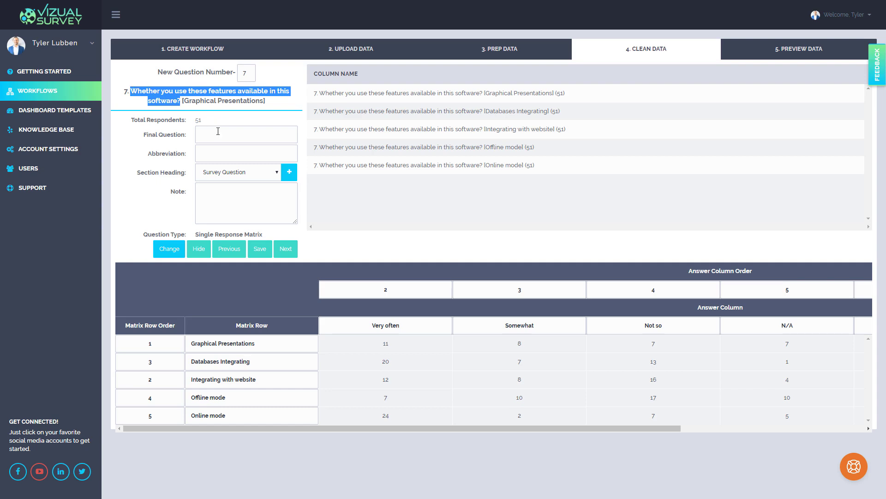
click(217, 131)
key(ctrl+v)
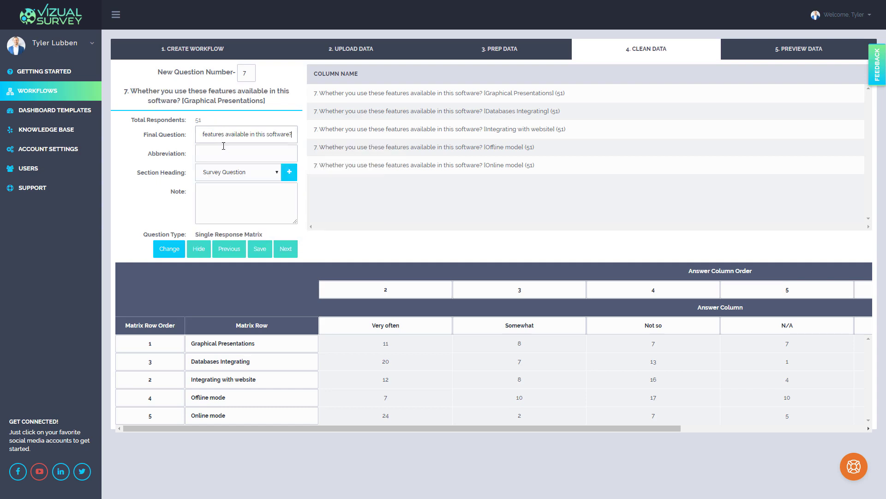
click(224, 147)
text(Features)
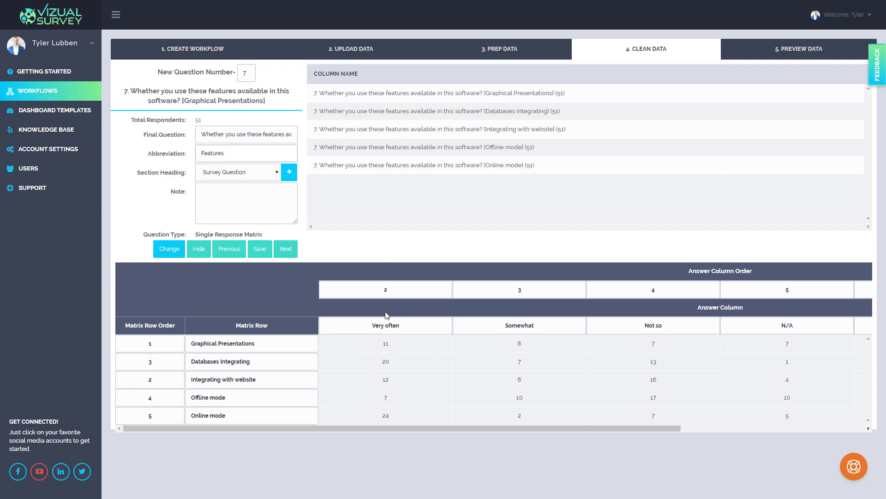
click(287, 250)
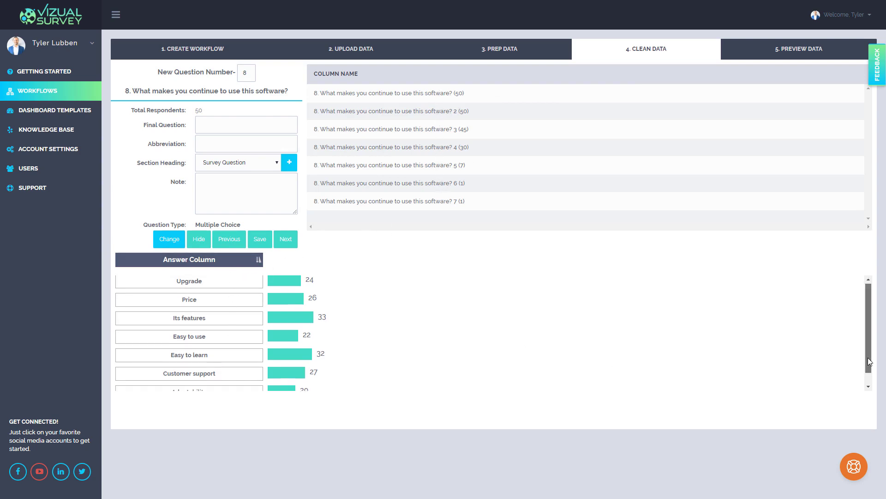
Copy "What makes you continue to use this software?" from question 8's title into its final question.
scroll(869, 372, down, 1)
scroll(868, 369, up, 1)
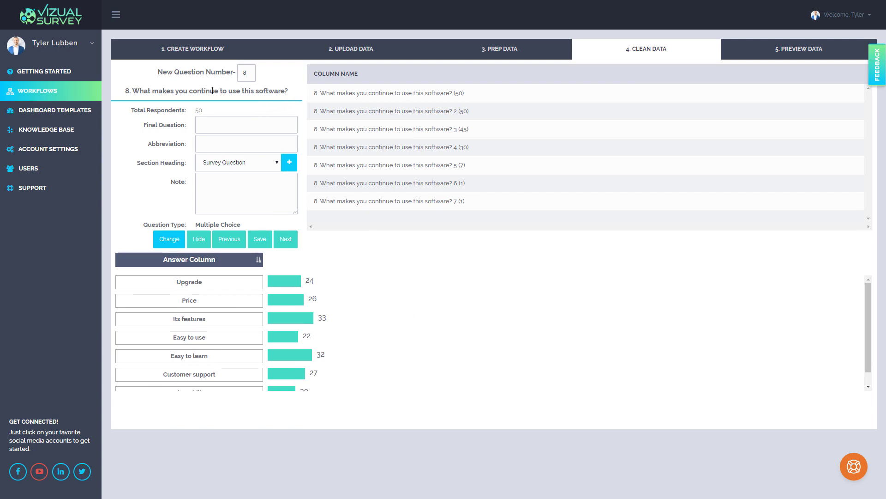
drag(289, 92, 134, 91)
key(ctrl+c)
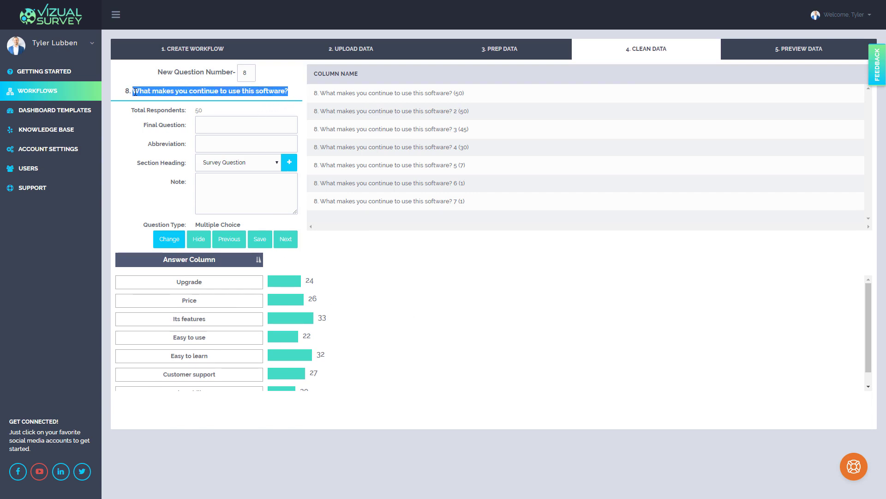
click(222, 127)
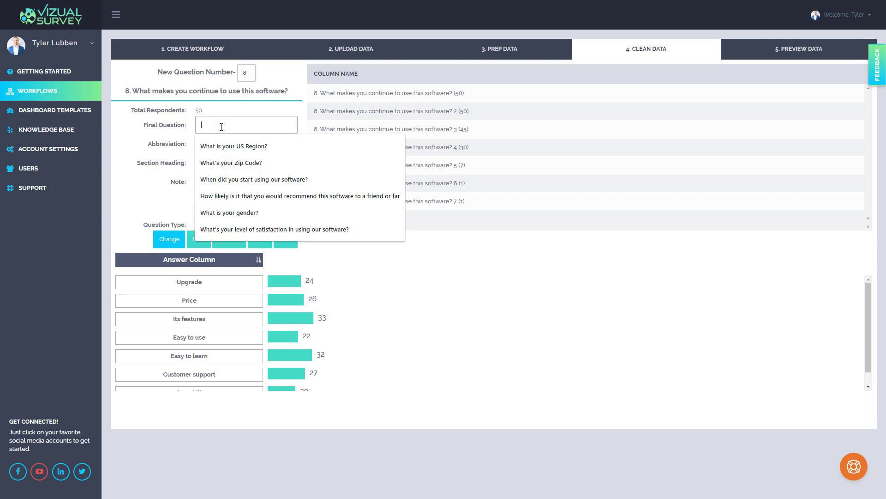
key(ctrl+v)
Abbreviate question 8 as "What Make You Use Software" and continue to question 9.
click(224, 140)
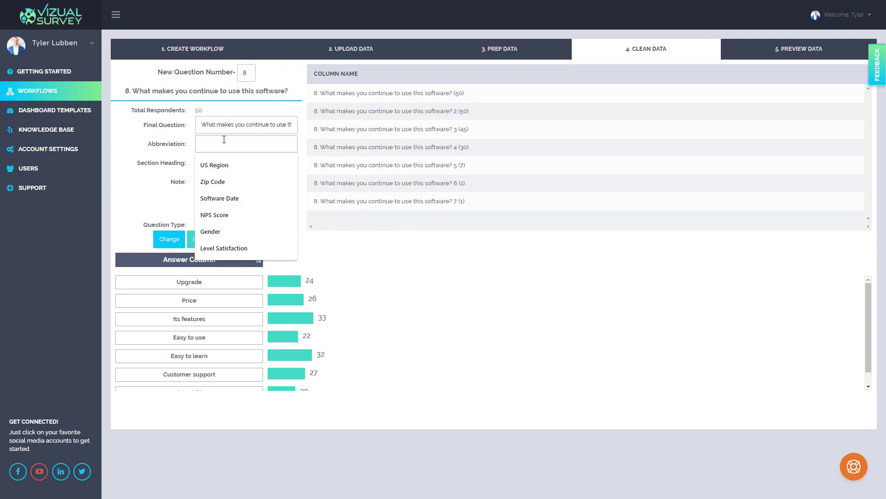
text(What )
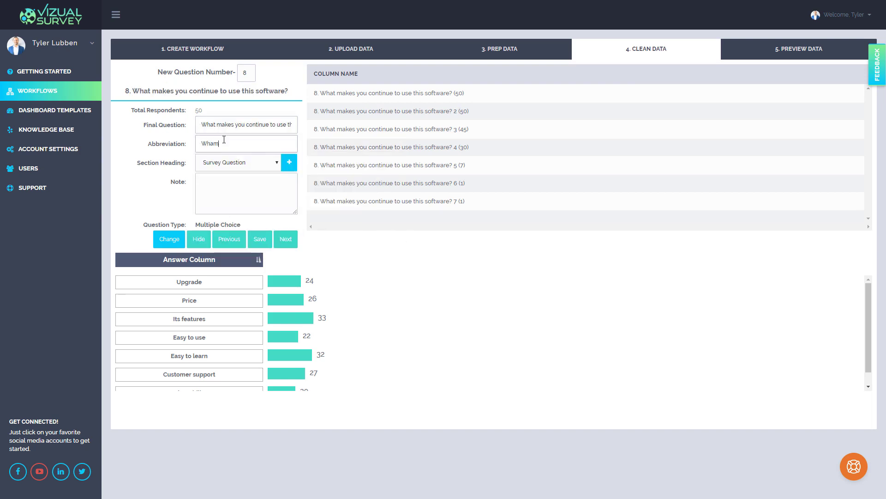
text(Make uou)
key(BackSpace)
key(BackSpace)
key(BackSpace)
key(BackSpace)
text(You Use Softwa)
click(285, 239)
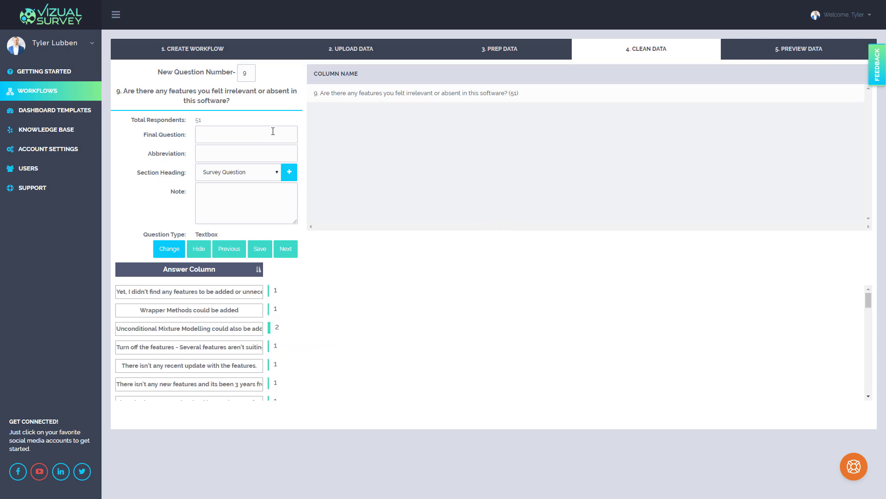
Copy "Are there any features you felt irrelevant or absent in this software?" into question 9's final question.
drag(239, 105, 123, 91)
key(ctrl+c)
click(241, 135)
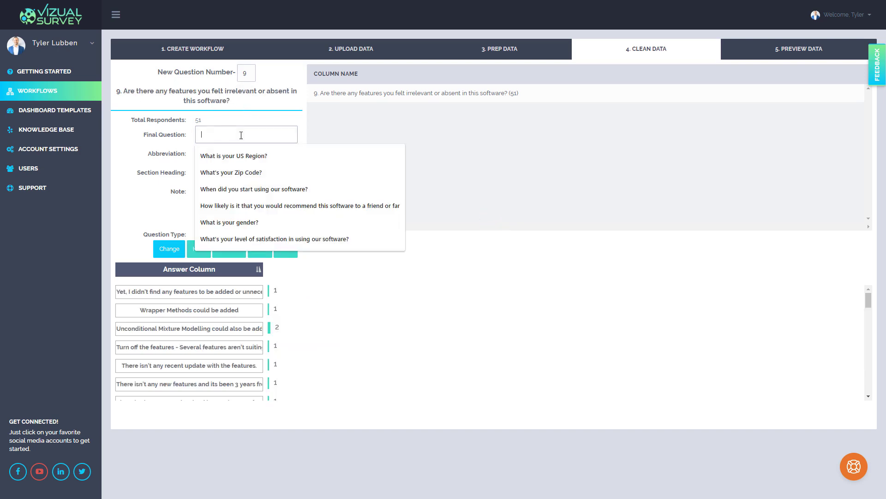
key(ctrl+v)
Abbreviate question 9 as "Any Feature Irrelevant" and continue to question 10.
click(229, 153)
text(Any )
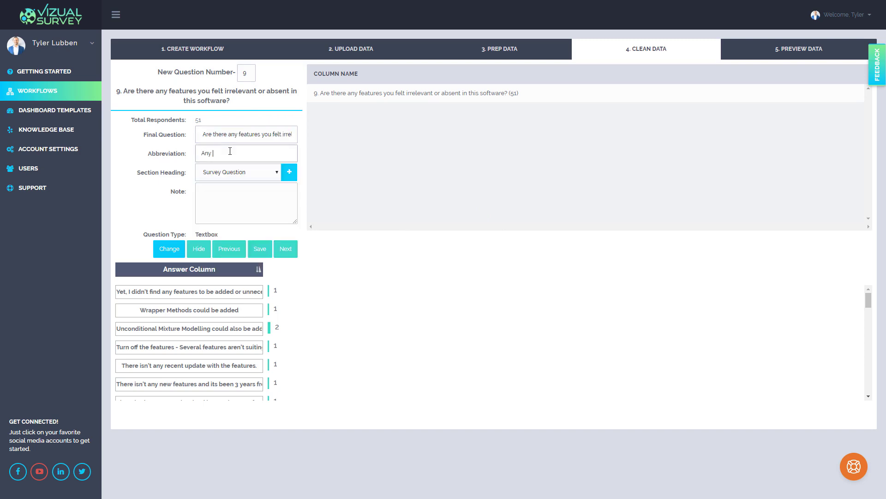
text(Feaute)
text(tur)
text(e Irrelee)
key(BackSpace)
text(vant)
click(274, 222)
click(285, 250)
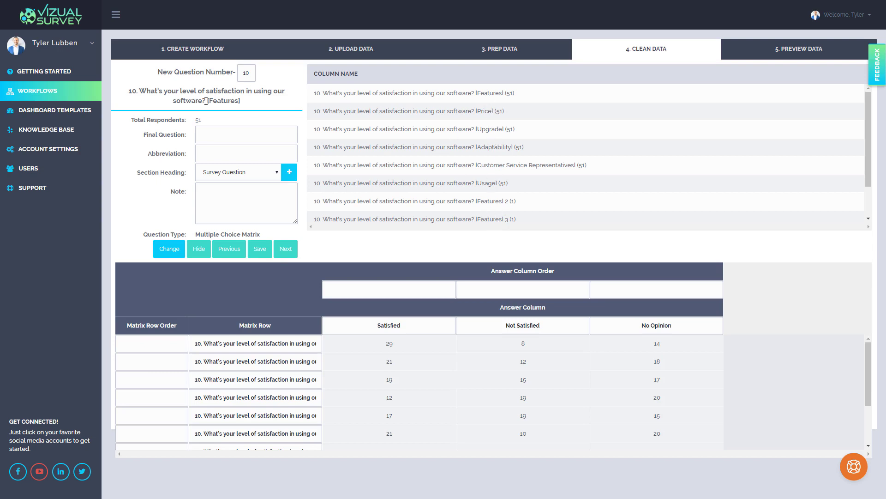
Copy "What's your level of satisfaction in using our software?" into question 10's final question and abbreviate it as "Level Satisfaction".
drag(204, 101, 142, 90)
key(ctrl+c)
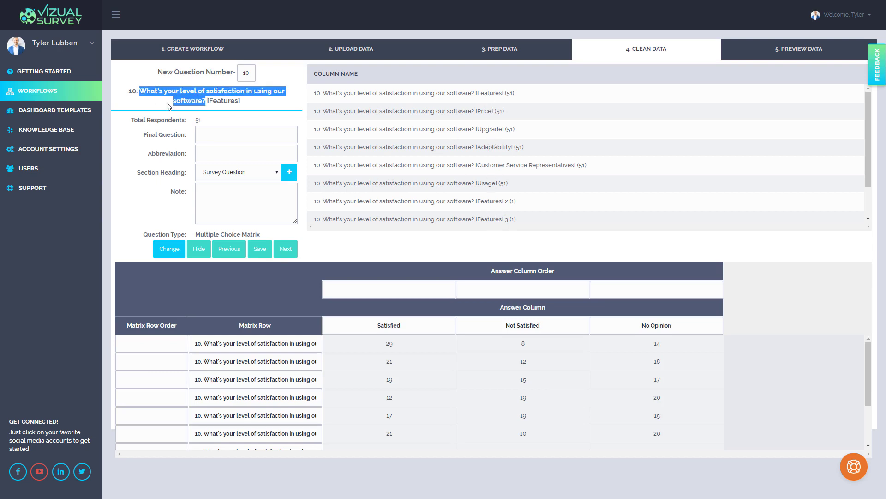
click(221, 131)
key(ctrl+v)
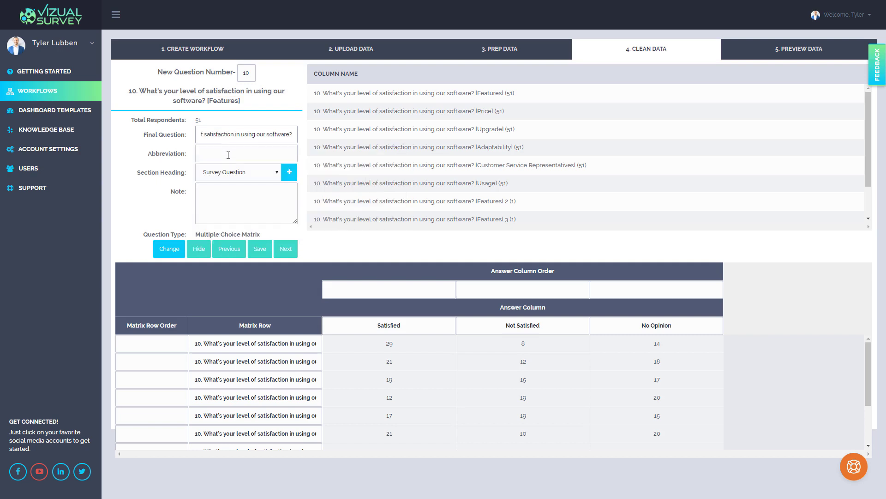
click(228, 155)
text(Level)
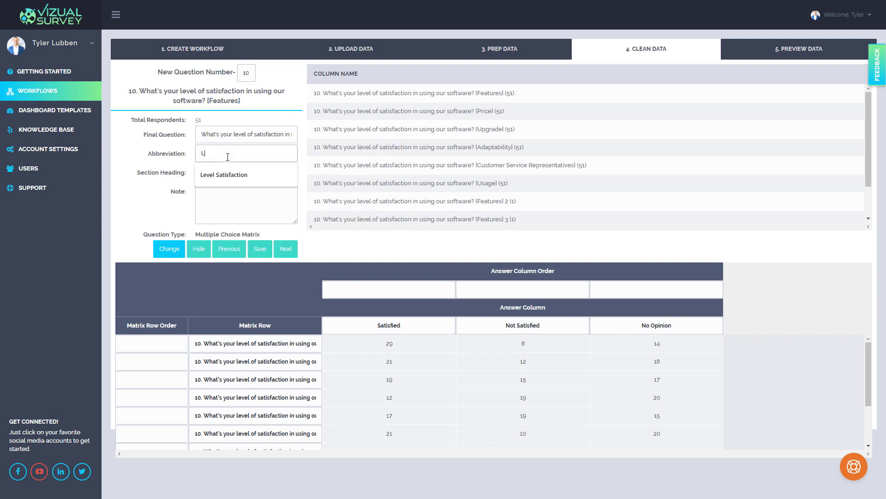
click(233, 173)
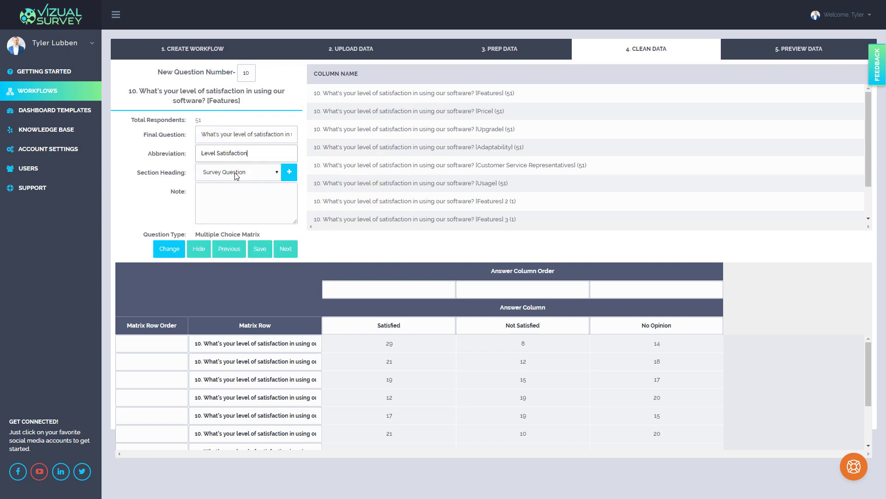
Set question 10's answer column order to Satisfied 1, Not Satisfied 2 and No Opinion 3.
click(444, 288)
key(Tab)
text(2)
key(Tab)
text(3)
Shorten the first matrix row label of question 10 to "Features", removing the question text and brackets.
drag(258, 343, 318, 344)
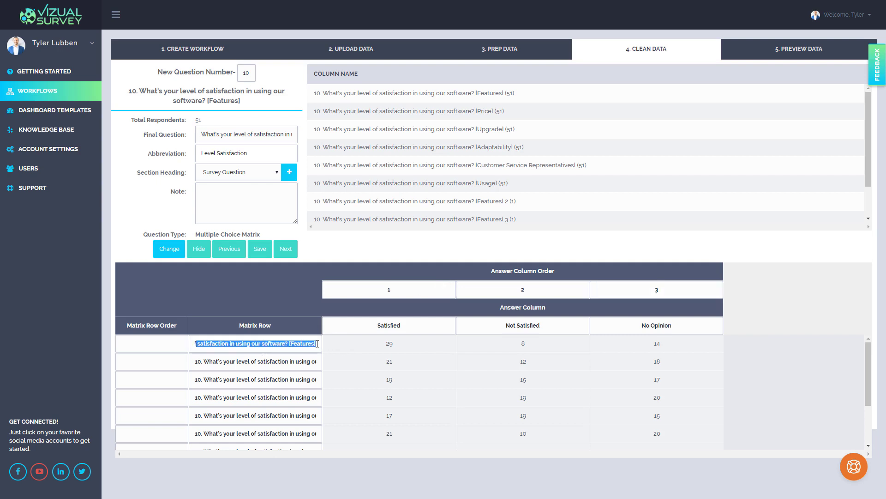
click(317, 343)
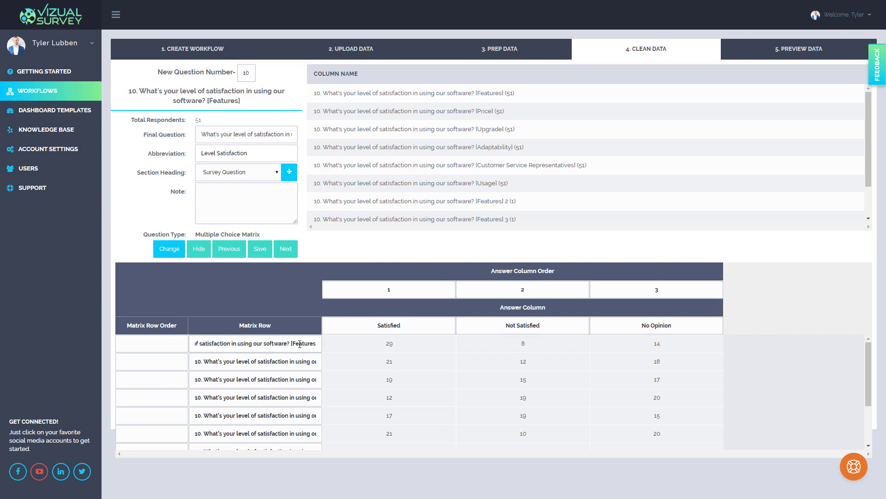
drag(292, 344, 0, 358)
key(BackSpace)
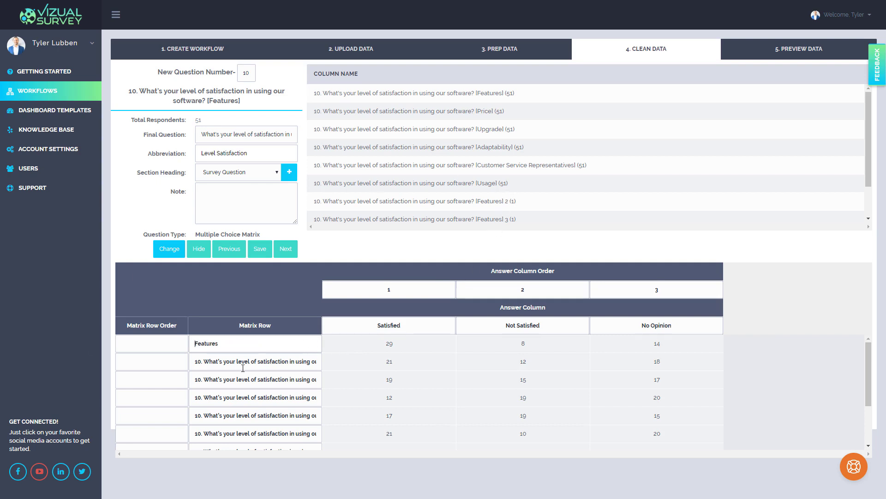
Replace the second matrix row label of question 10 with "Price".
drag(254, 363, 439, 347)
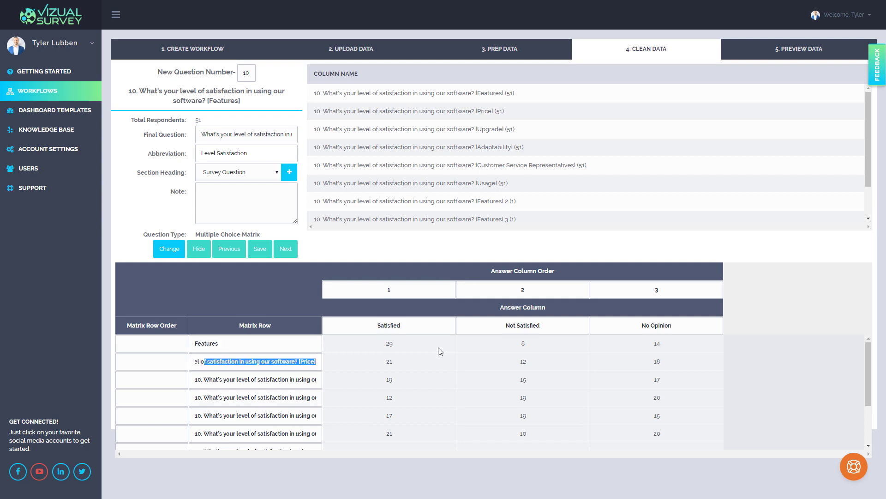
click(318, 362)
key(BackSpace)
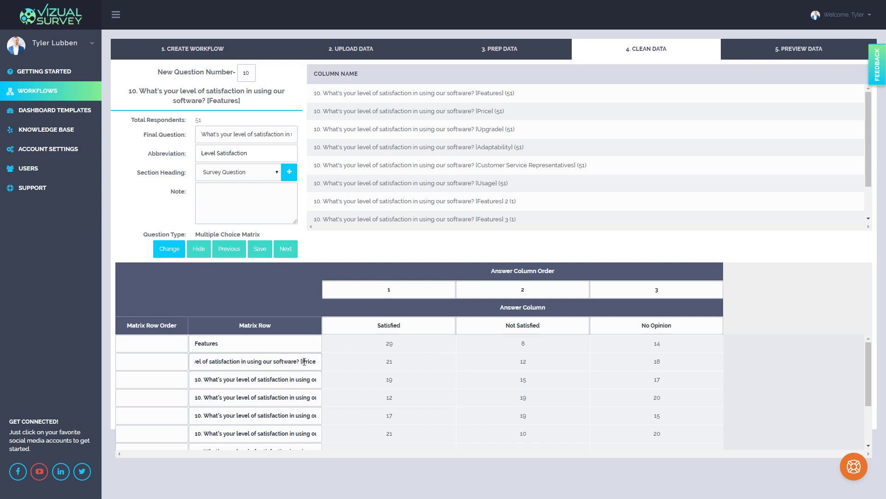
key(ctrl+a)
text(Price)
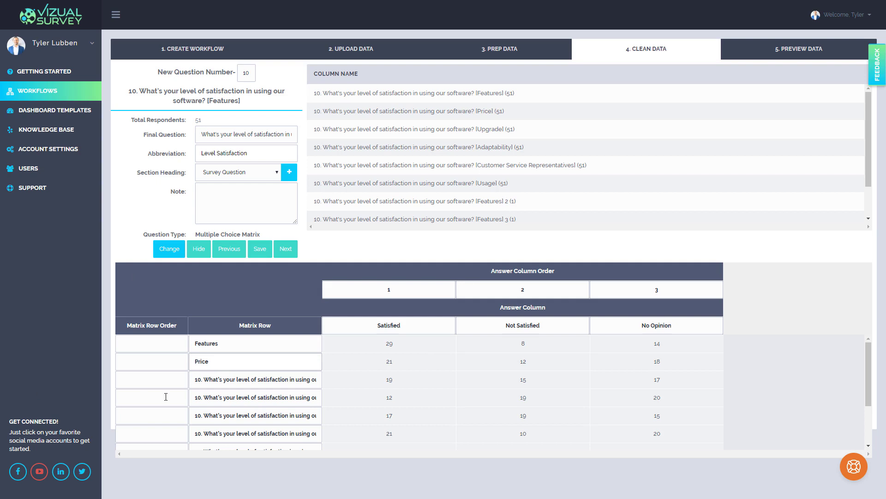
Shorten the third matrix row label of question 10 to "Upgrade", removing the question text and brackets.
drag(298, 383, 429, 377)
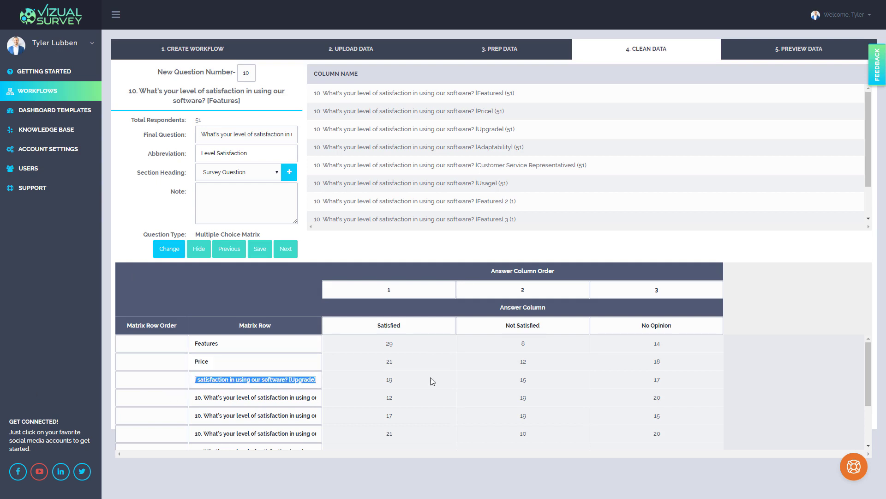
click(316, 380)
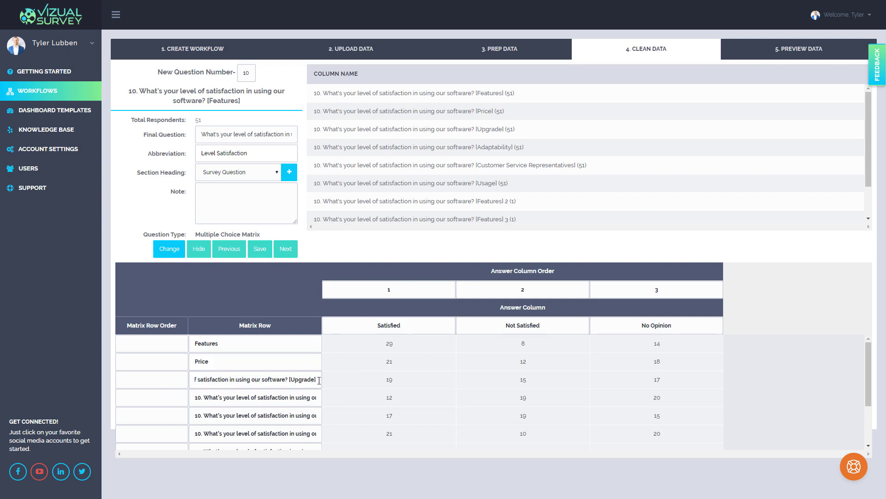
key(BackSpace)
drag(296, 379, 2, 384)
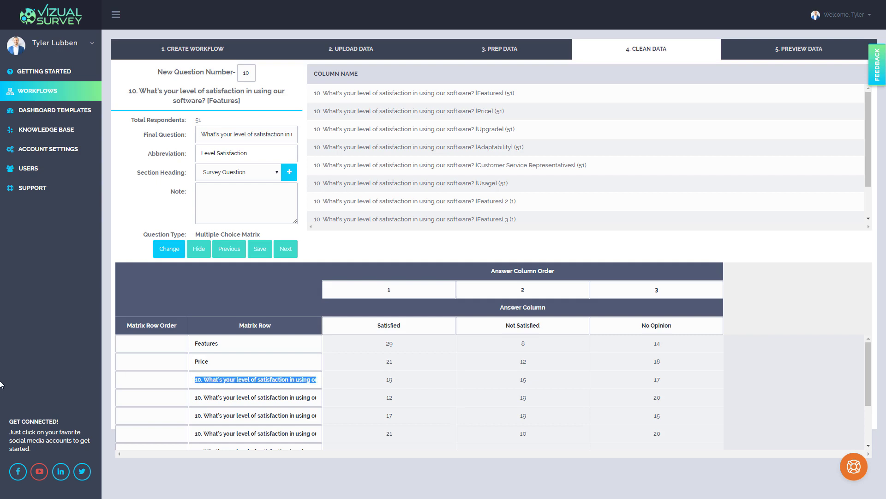
key(BackSpace)
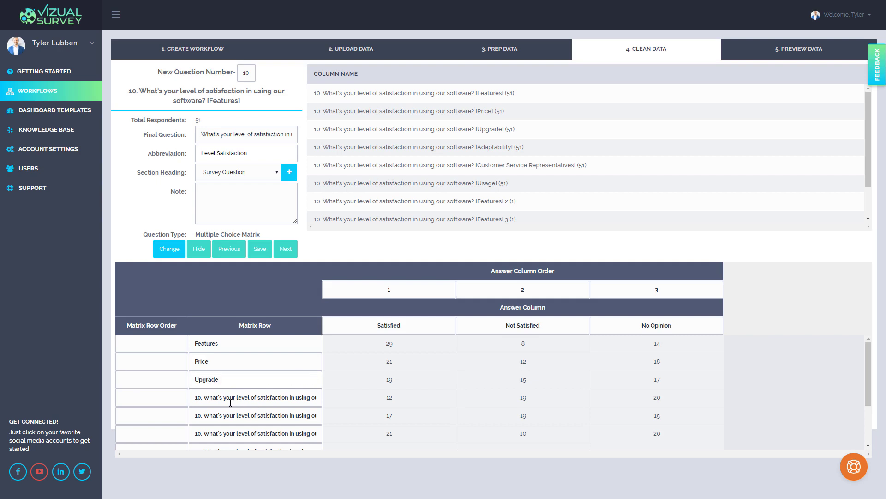
Shorten the fourth matrix row label to "Adaptability" and the fifth to "Customer Service Representatives".
drag(232, 402, 457, 372)
click(320, 397)
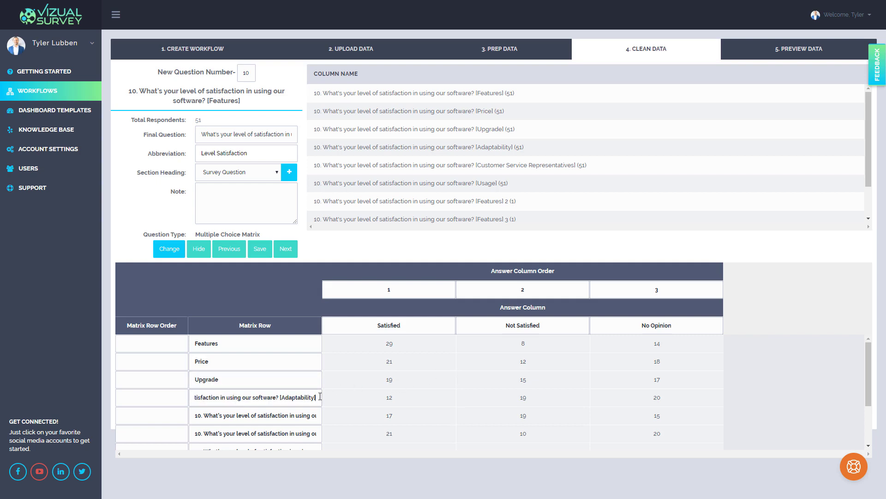
key(BackSpace)
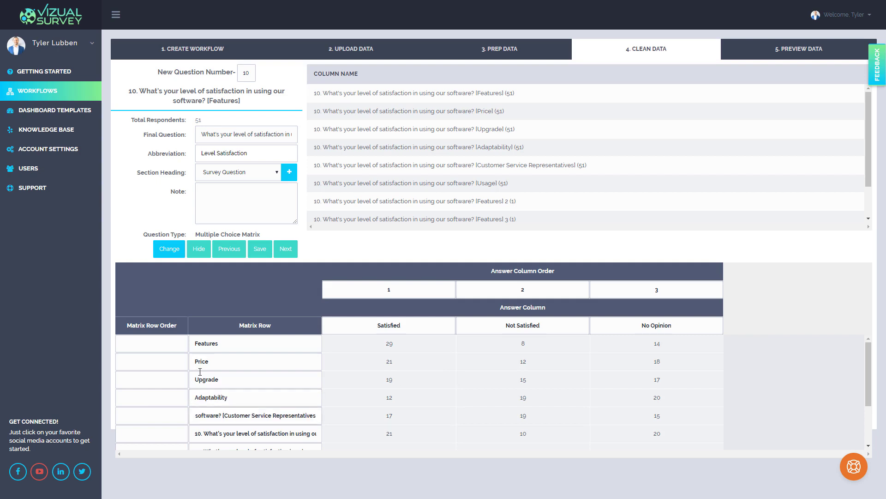
click(226, 415)
key(shift+Home)
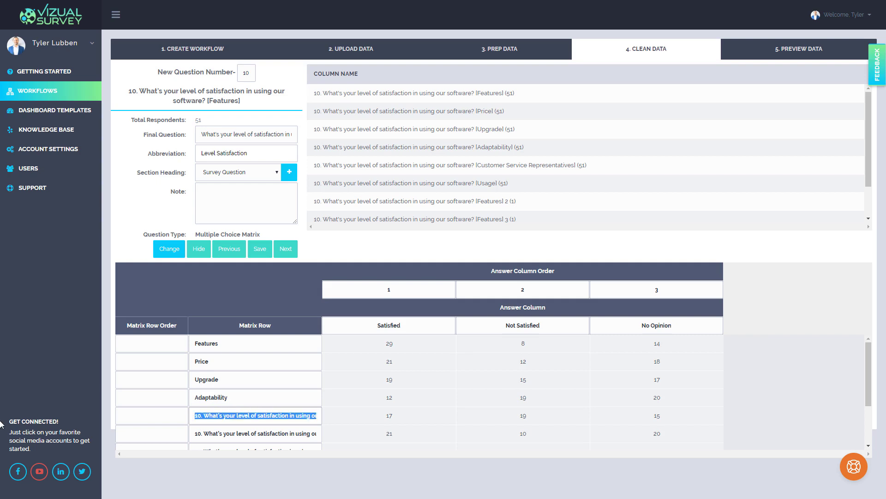
key(BackSpace)
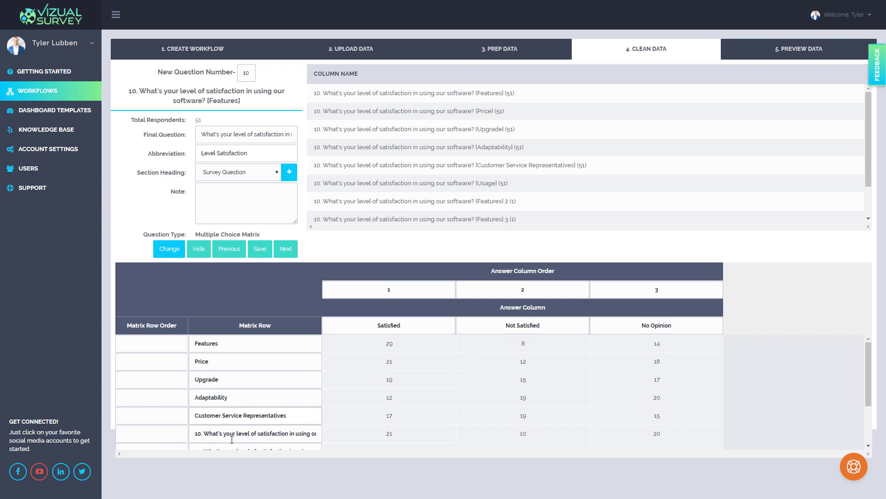
Shorten the sixth matrix row label to "Usage", removing the question text and brackets.
drag(247, 433, 419, 433)
click(317, 430)
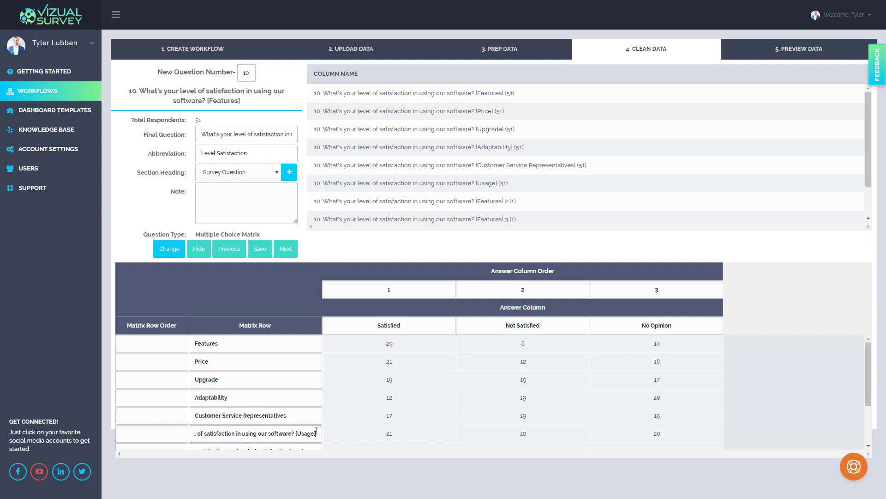
key(BackSpace)
scroll(253, 368, down, 2)
key(shift+Home)
key(BackSpace)
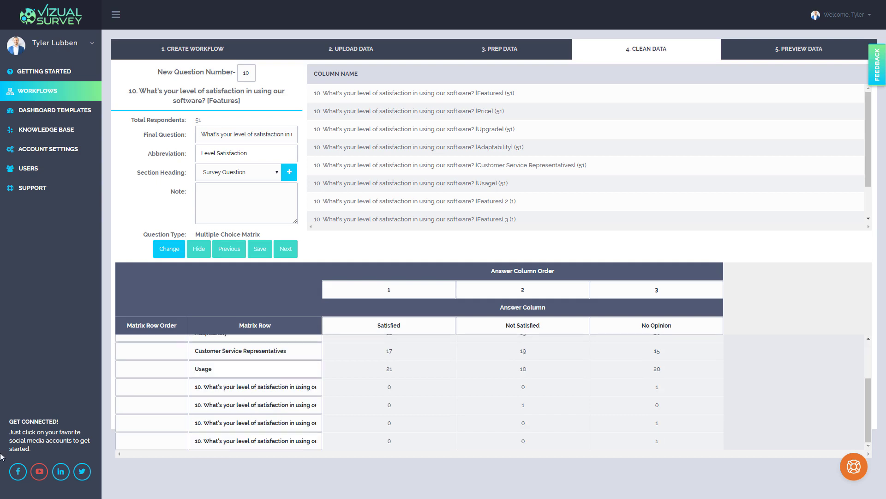
Shorten the seventh matrix row label, directly below Usage, to "Features", removing the question text, brackets and trailing number.
drag(247, 389, 0, 394)
click(317, 385)
key(BackSpace)
key(BackSpace)
key(BackSpace)
key(BackSpace)
Reduce the eighth matrix row label to "Features" as well, without question text, brackets or number.
click(317, 406)
drag(242, 403, 1, 414)
key(BackSpace)
key(BackSpace)
key(BackSpace)
key(BackSpace)
Shorten the ninth matrix row label to "Price", removing the question text and brackets.
drag(244, 422, 1, 471)
click(317, 422)
key(BackSpace)
key(BackSpace)
Shorten the tenth and last matrix row label to "Customer Service Representatives", removing the question text and brackets.
drag(245, 440, 320, 441)
click(319, 440)
key(BackSpace)
key(BackSpace)
key(BackSpace)
drag(226, 440, 120, 442)
key(BackSpace)
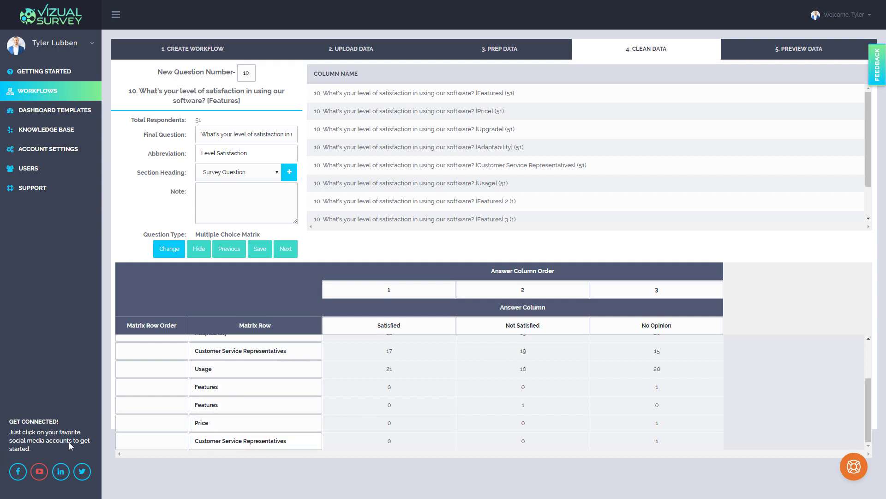
Check the shortened matrix rows of question 10 and advance past it to complete the data cleaning.
click(221, 403)
click(222, 390)
drag(870, 405, 870, 370)
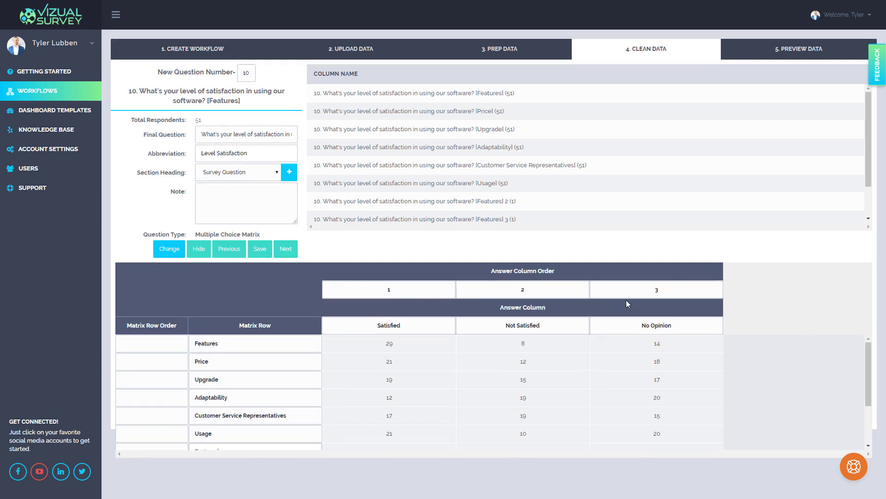
click(286, 250)
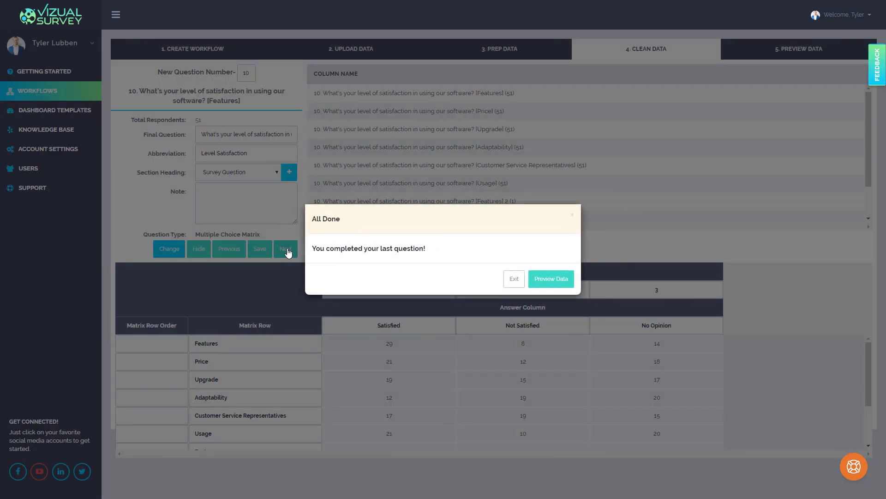